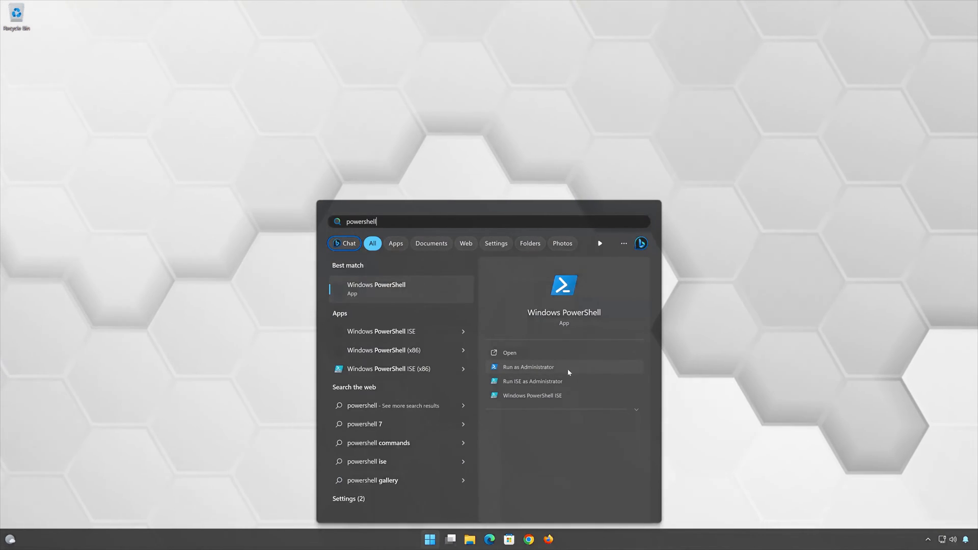
# - Launch Windows PowerShell as administrator, approve the elevation request, and move its window toward the middle of the desktop
pyautogui.click(568, 369)
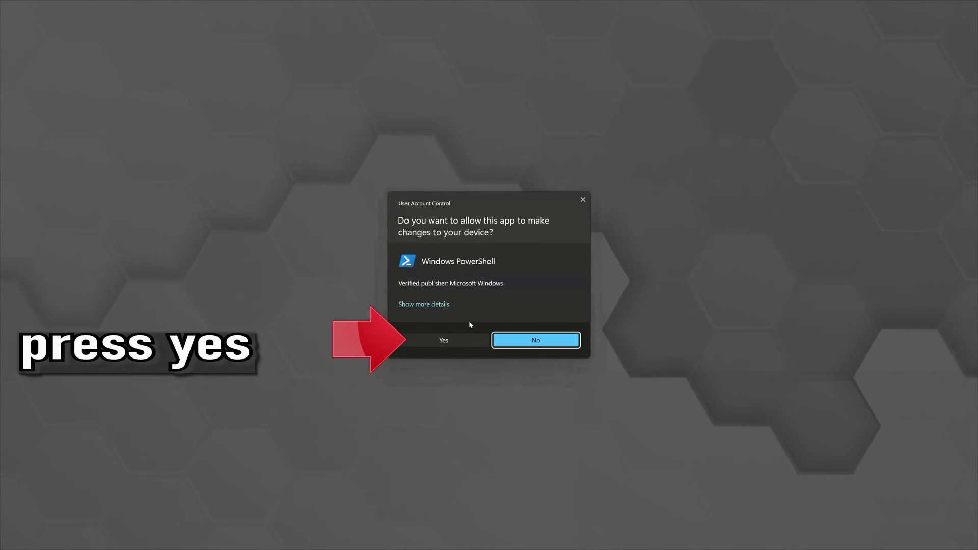
pyautogui.click(442, 341)
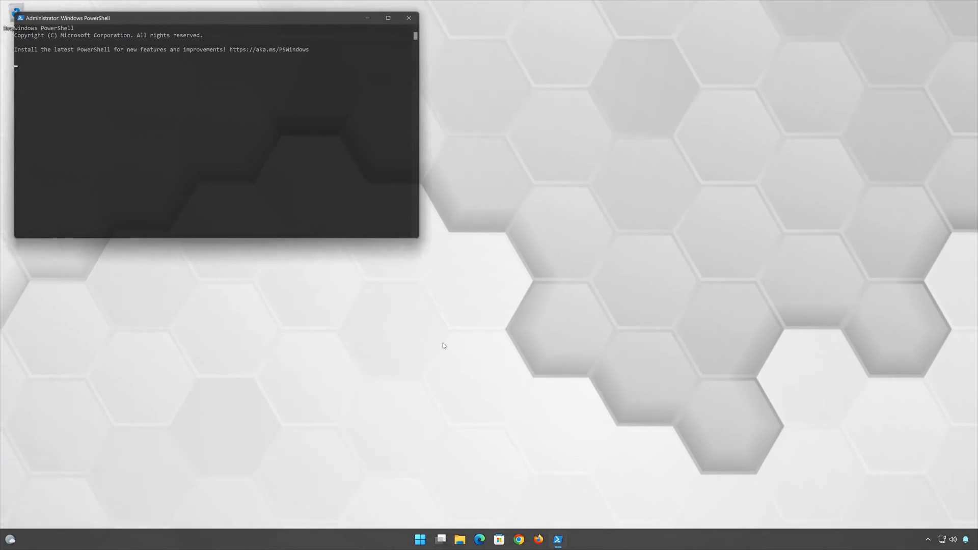
pyautogui.moveTo(259, 16); pyautogui.dragTo(535, 131)
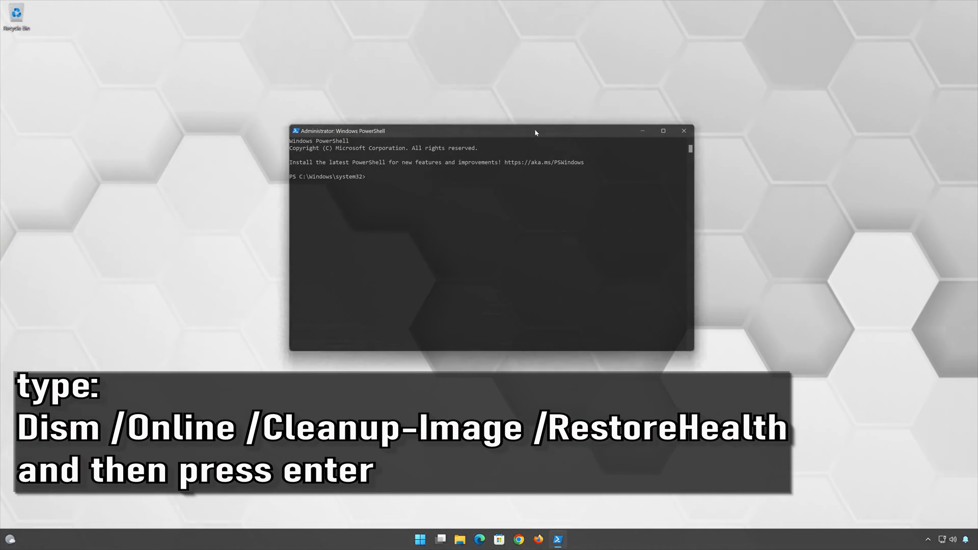
# - Run DISM /Online /Cleanup-Image /RestoreHealth to repair the Windows image, and close the PowerShell session with exit
pyautogui.write('DIS')
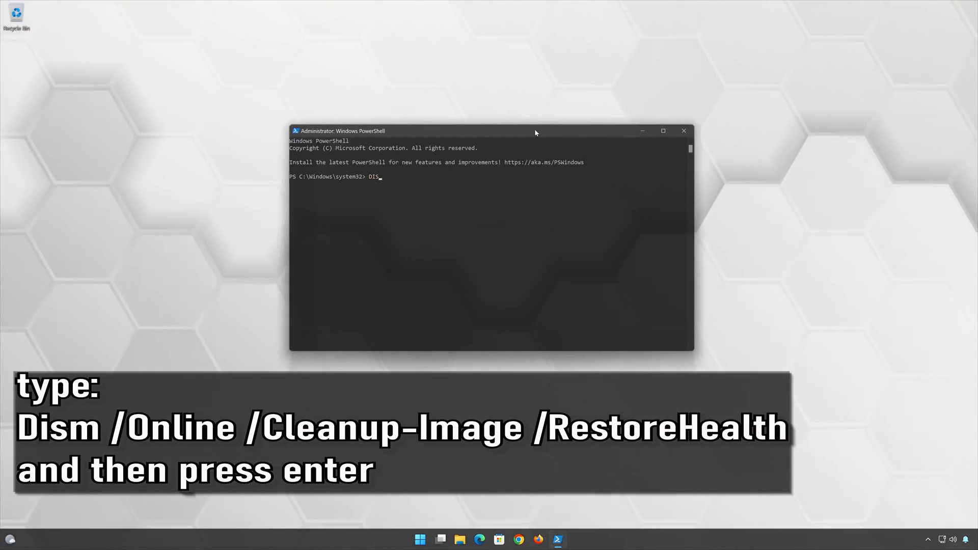
pyautogui.write('M /O')
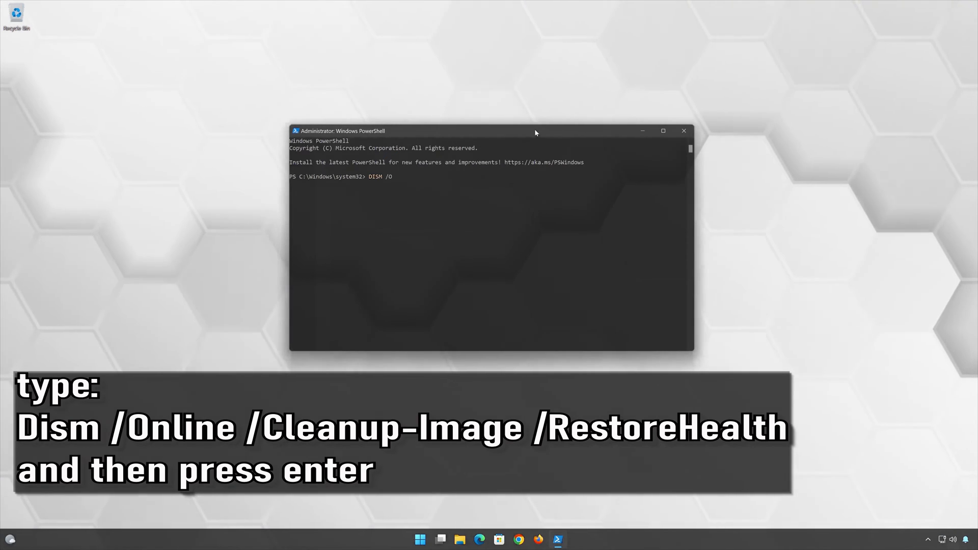
pyautogui.write('nlinn')
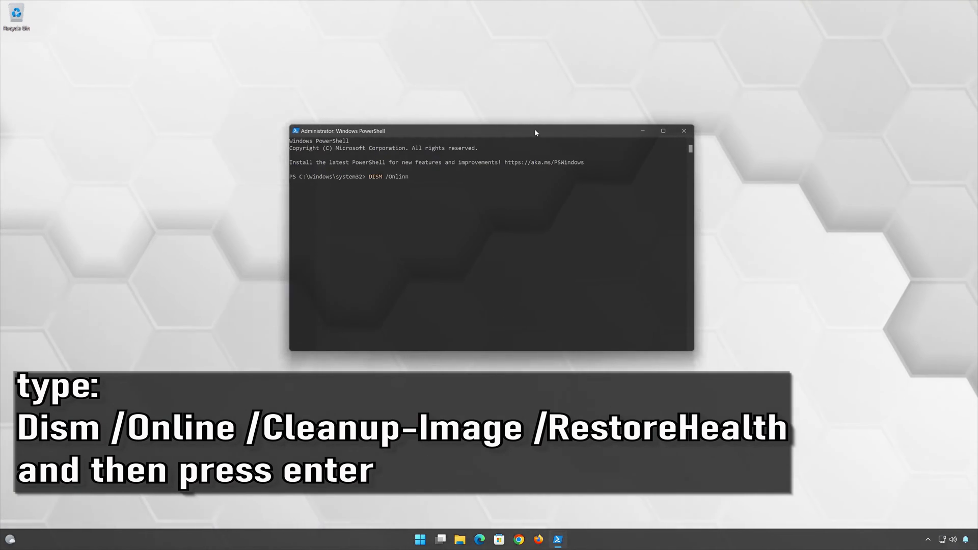
pyautogui.press('BackSpace')
pyautogui.write('e ')
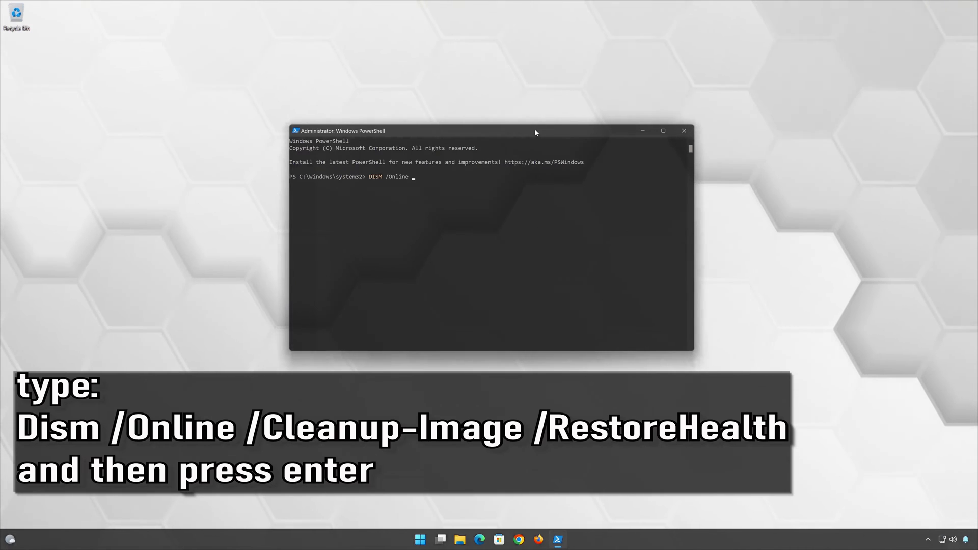
pyautogui.write('/')
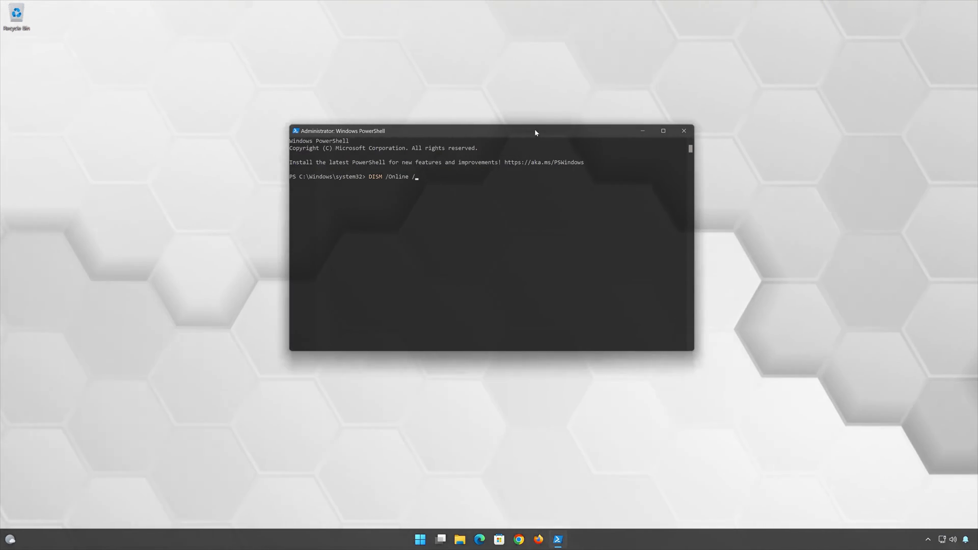
pyautogui.write('Clean')
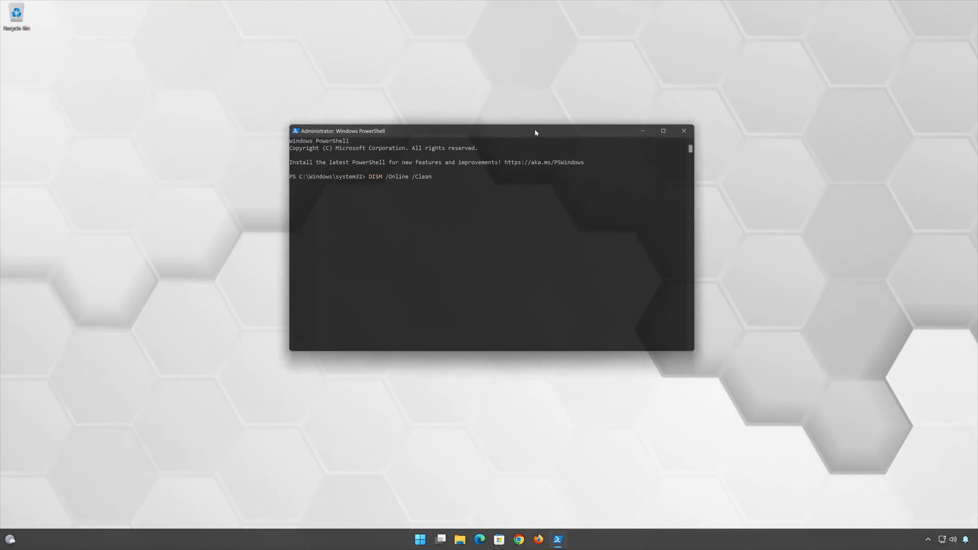
pyautogui.write('up')
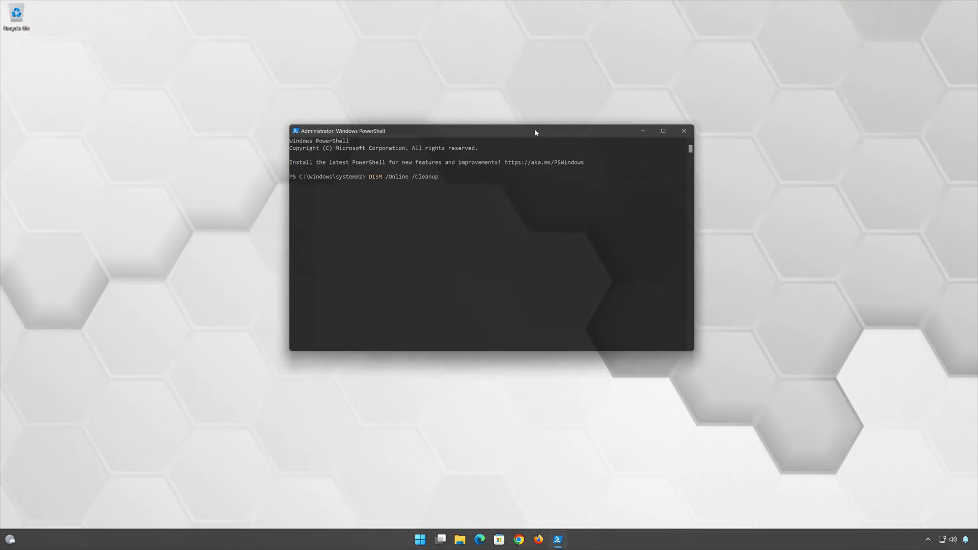
pyautogui.write('-I')
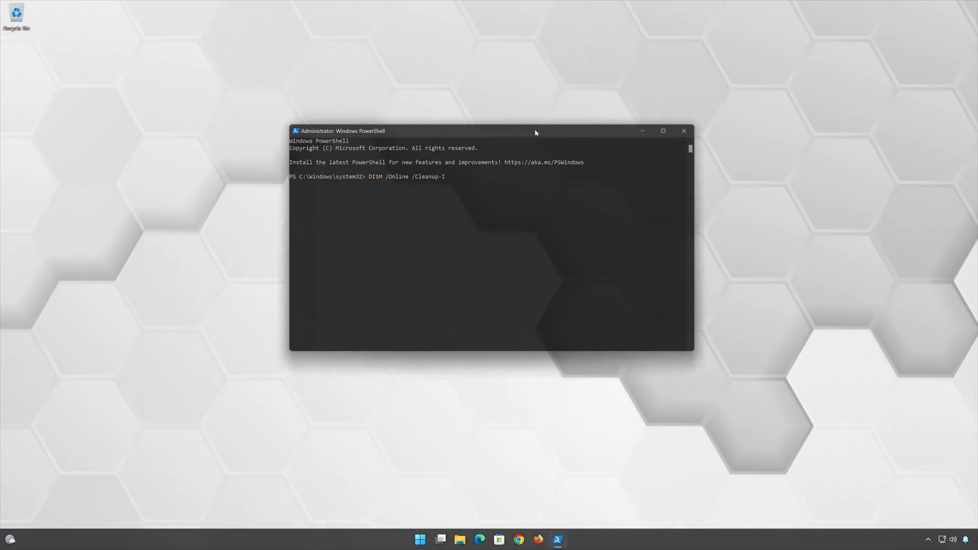
pyautogui.write('mage')
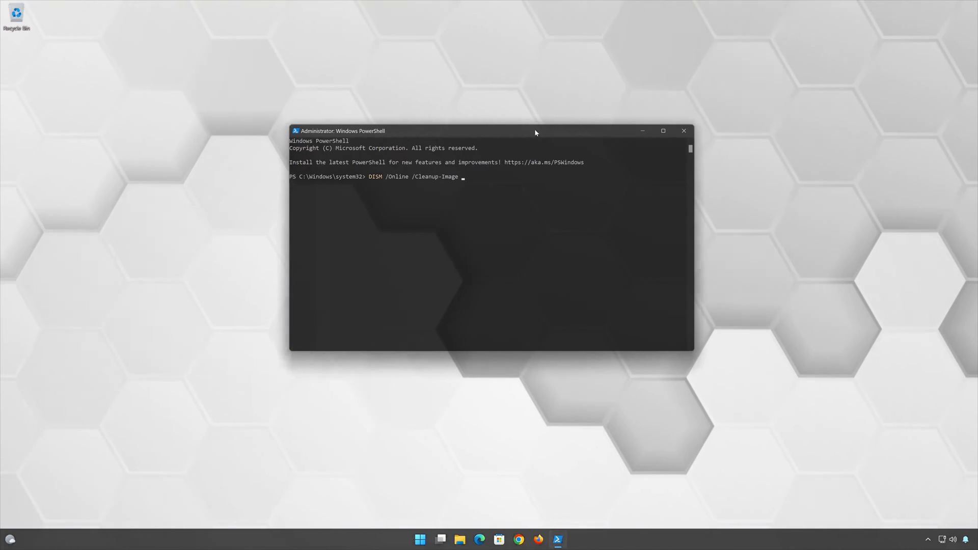
pyautogui.write(' /R')
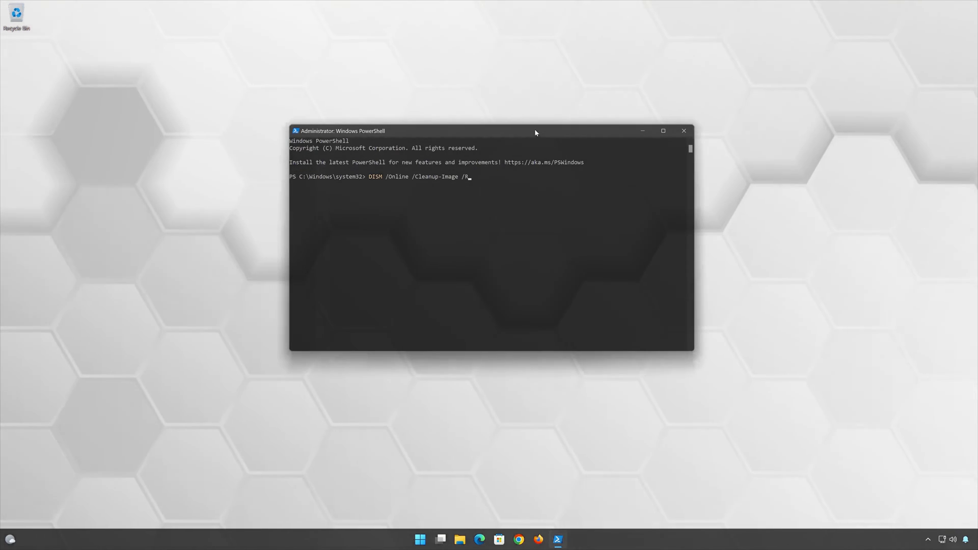
pyautogui.write('estore')
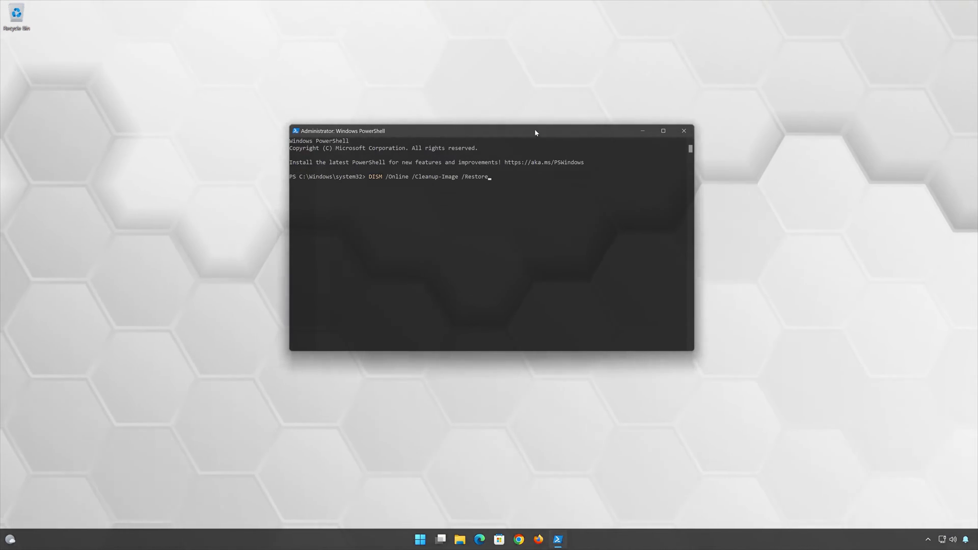
pyautogui.write('Hea')
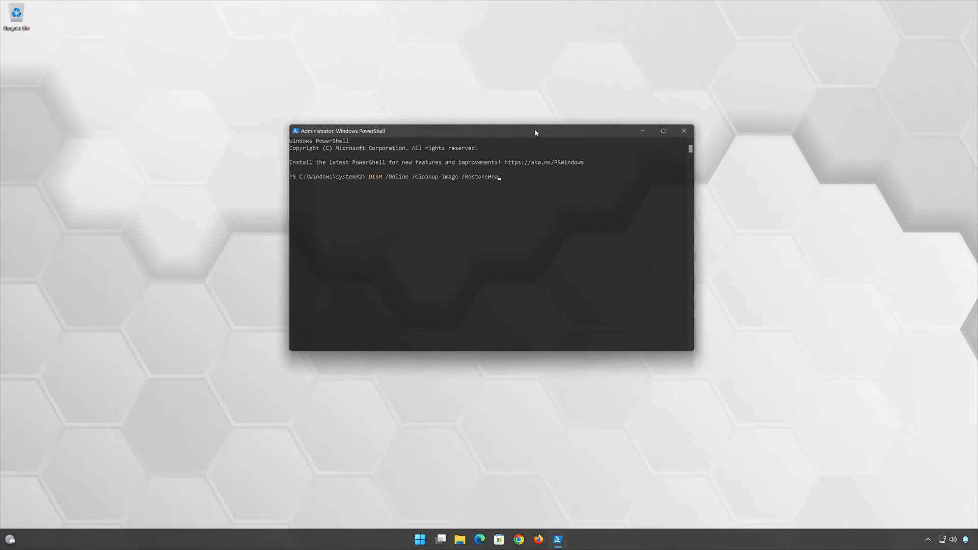
pyautogui.write('lth')
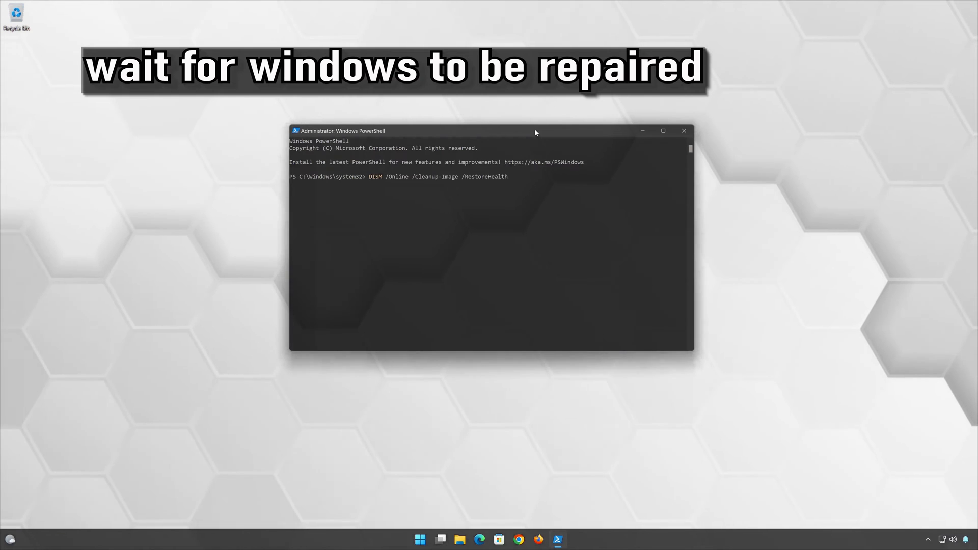
pyautogui.press('Return')
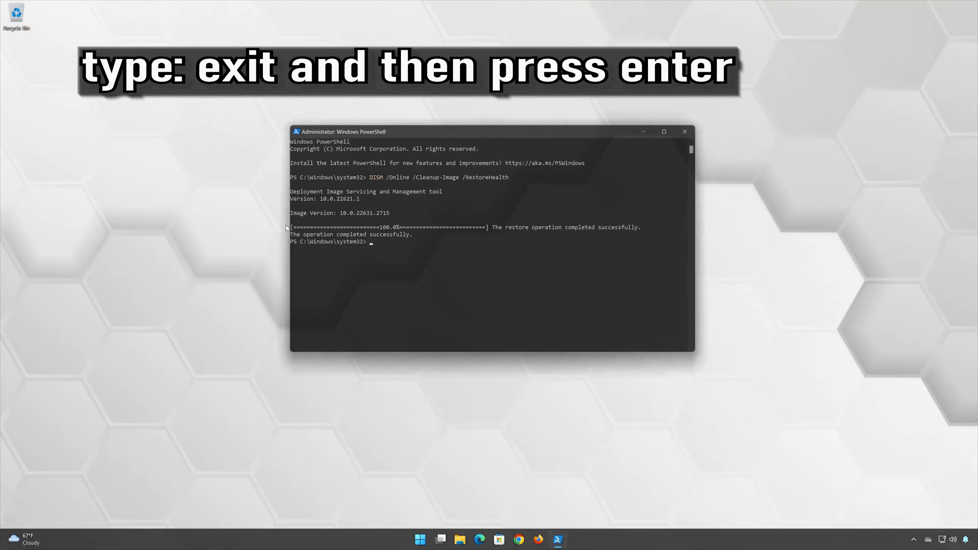
pyautogui.write('xit')
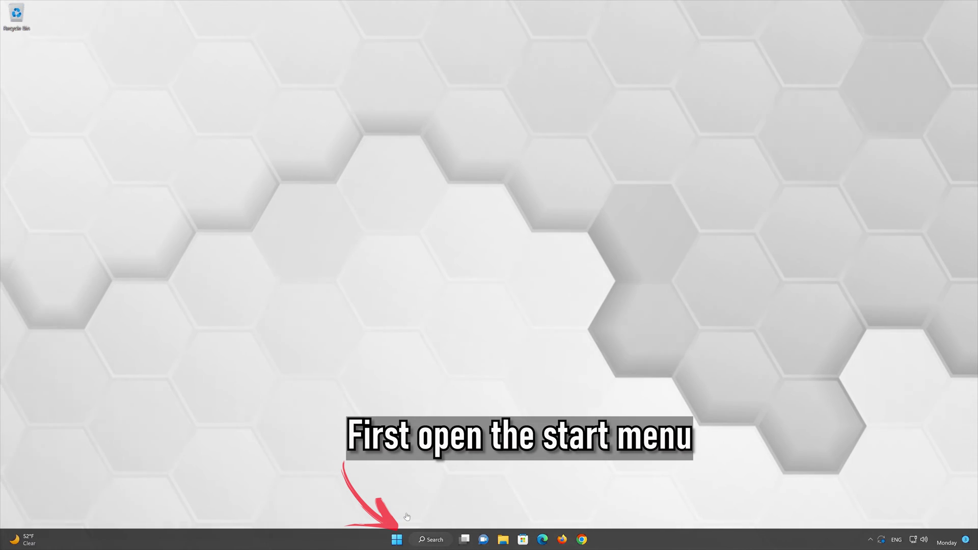
# - Open the Apps & features page in Windows Settings
pyautogui.click(396, 543)
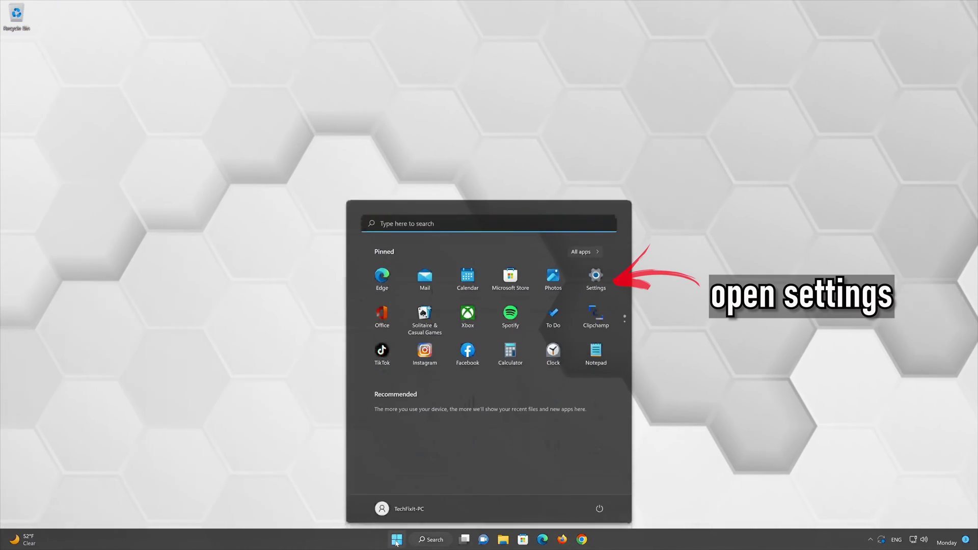
pyautogui.click(596, 277)
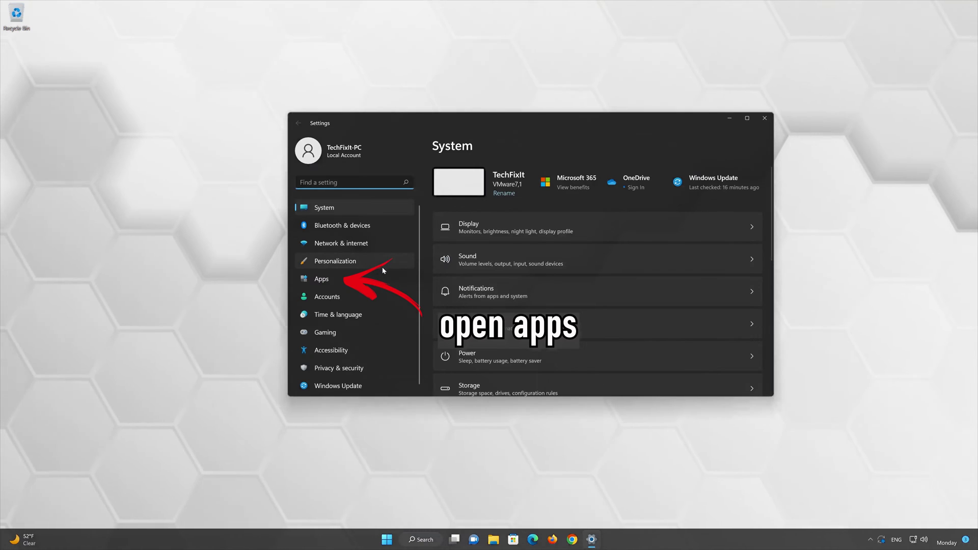
pyautogui.click(328, 278)
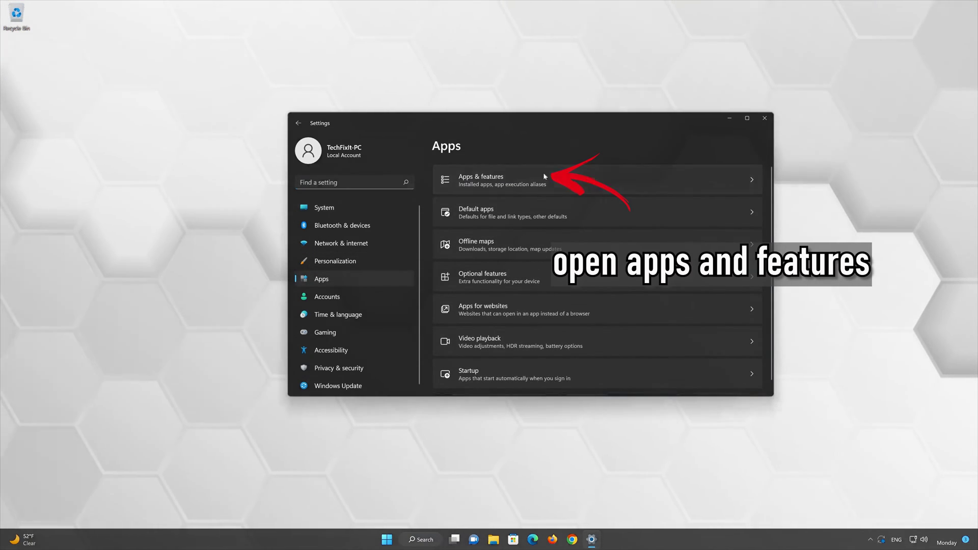
pyautogui.click(524, 186)
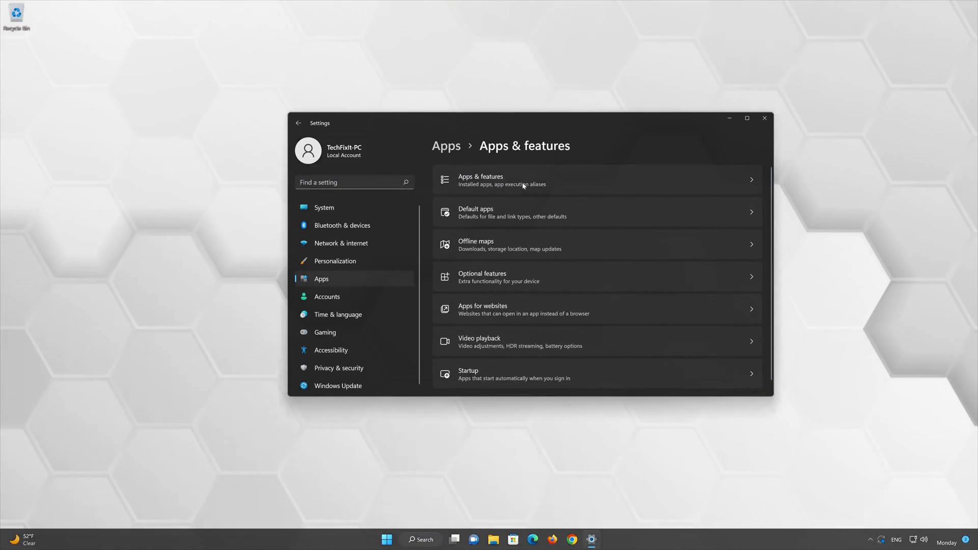
# - Find Xbox in the installed apps list and open its advanced options
pyautogui.scroll(-2, 612, 301)
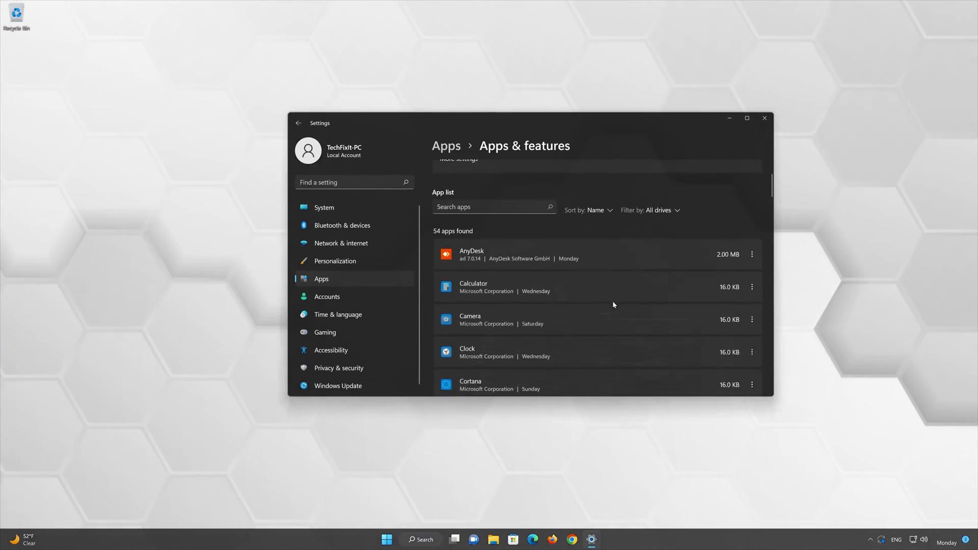
pyautogui.scroll(-10, 614, 304)
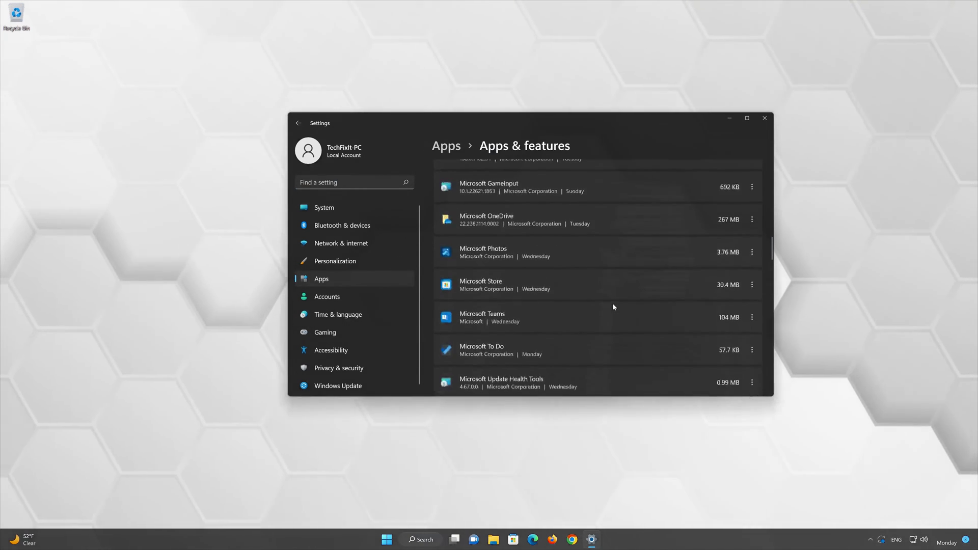
pyautogui.scroll(-10, 613, 307)
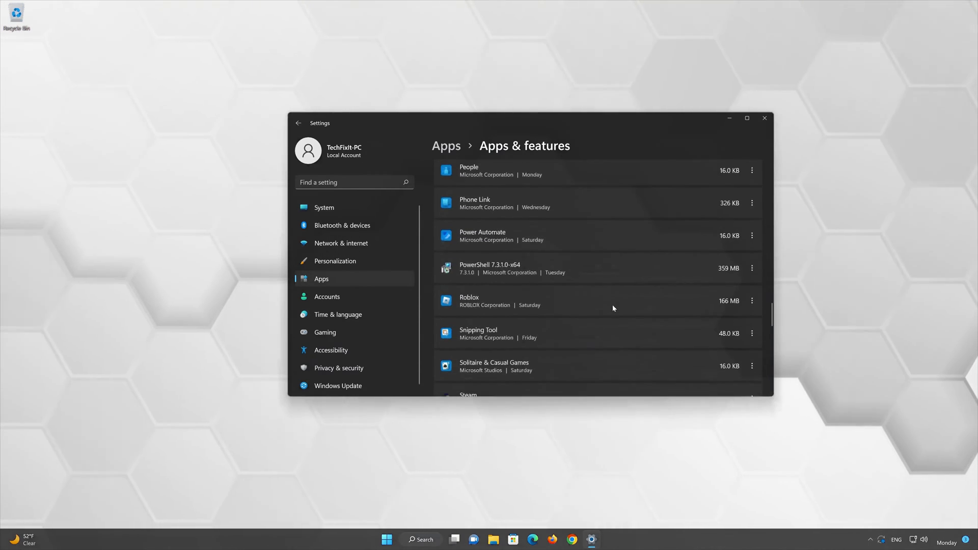
pyautogui.scroll(-10, 613, 308)
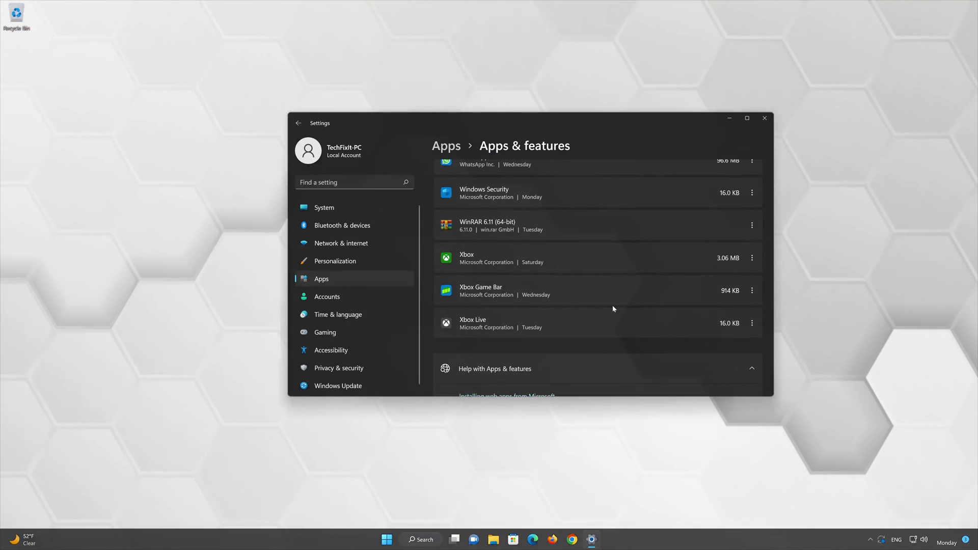
pyautogui.scroll(1, 613, 308)
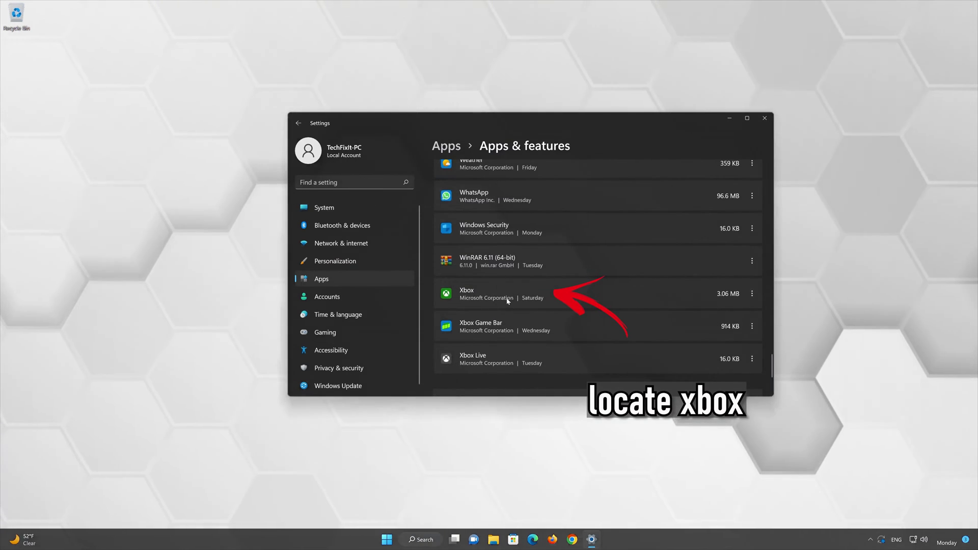
pyautogui.click(752, 294)
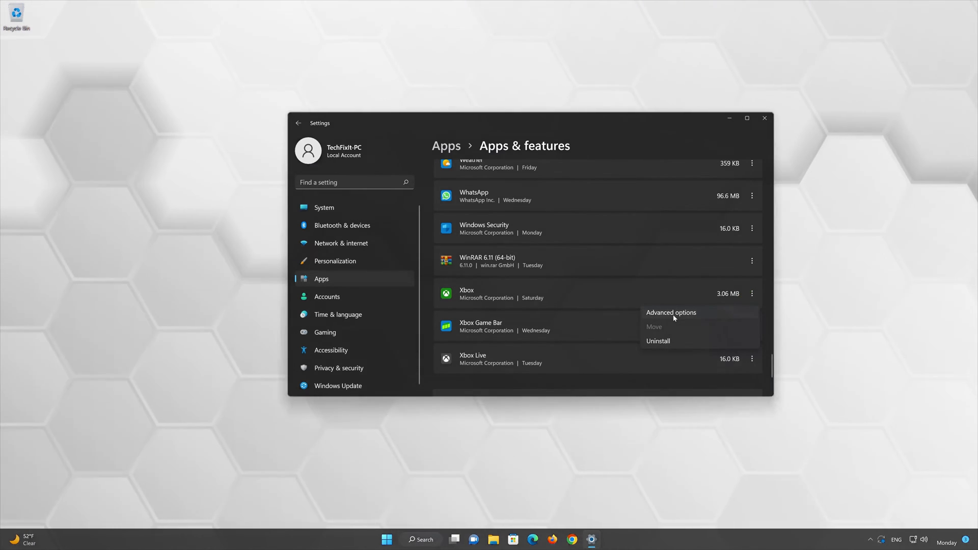
pyautogui.click(674, 316)
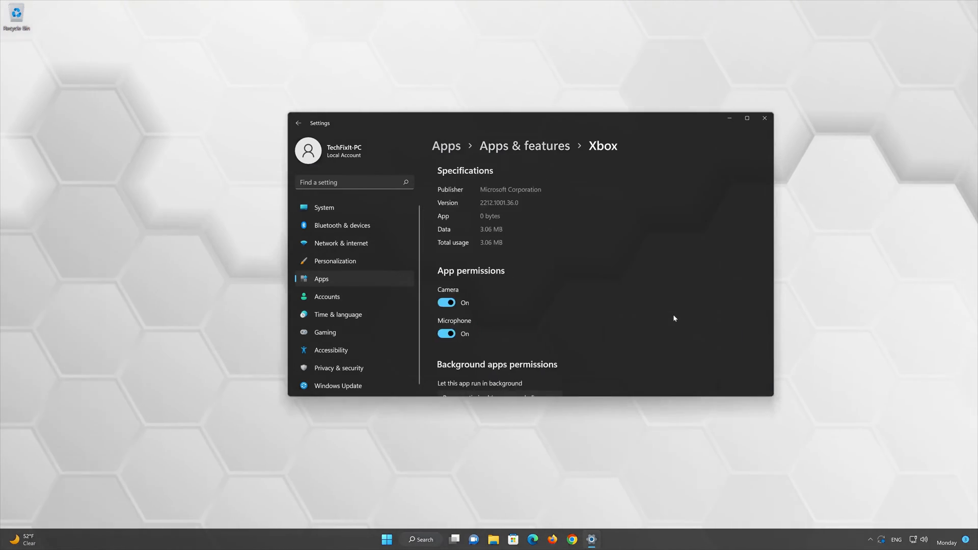
# - Repair the Xbox app while keeping its data
pyautogui.scroll(-6, 672, 315)
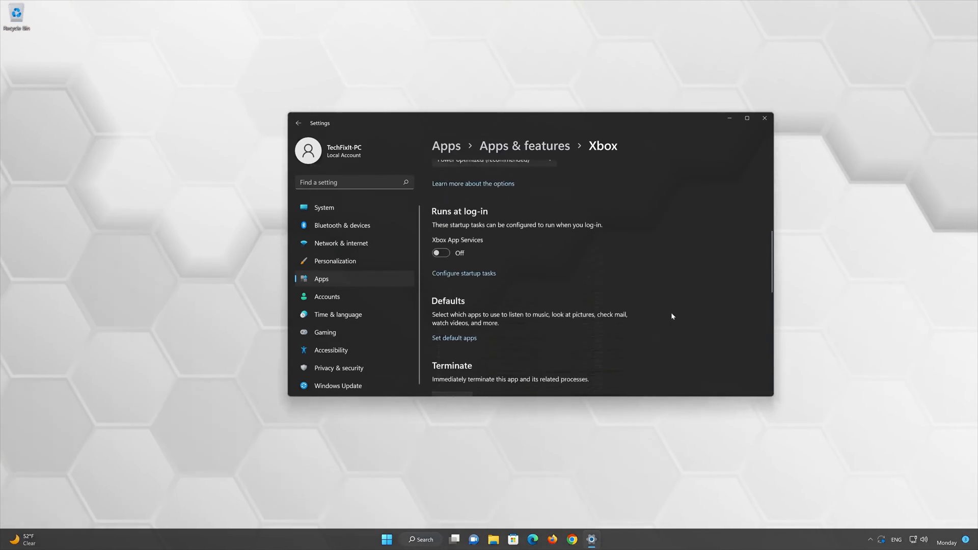
pyautogui.scroll(-4, 672, 316)
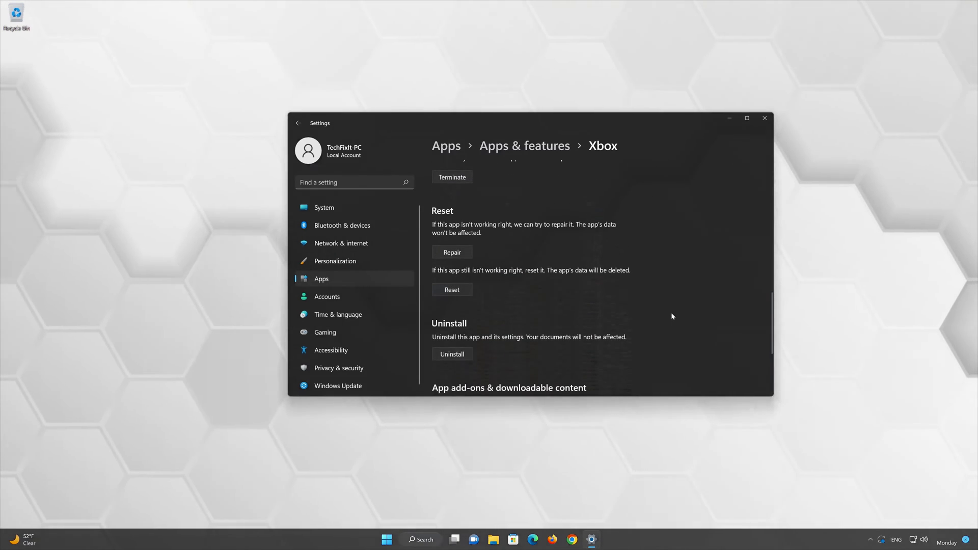
pyautogui.click(450, 258)
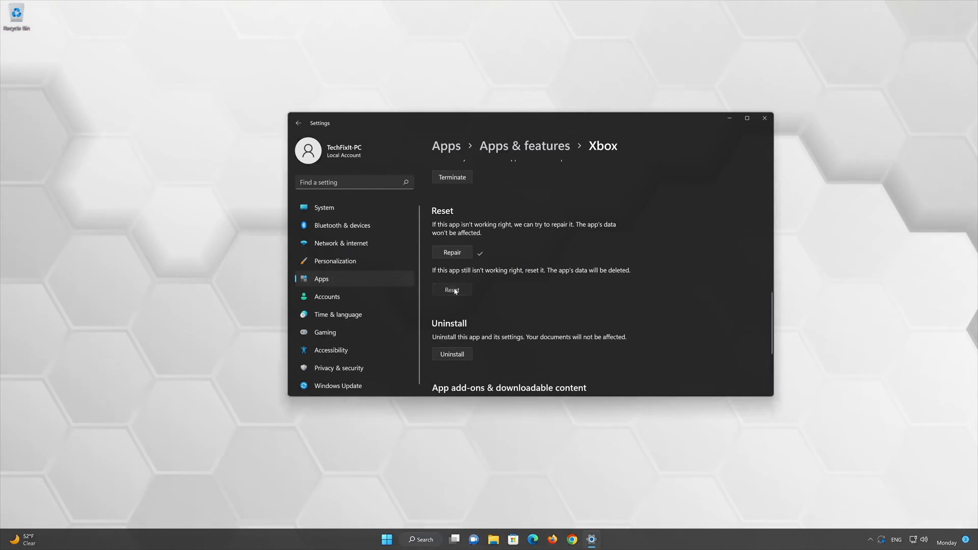
# - Reset the Xbox app and confirm the permanent deletion of its data on this device
pyautogui.click(457, 290)
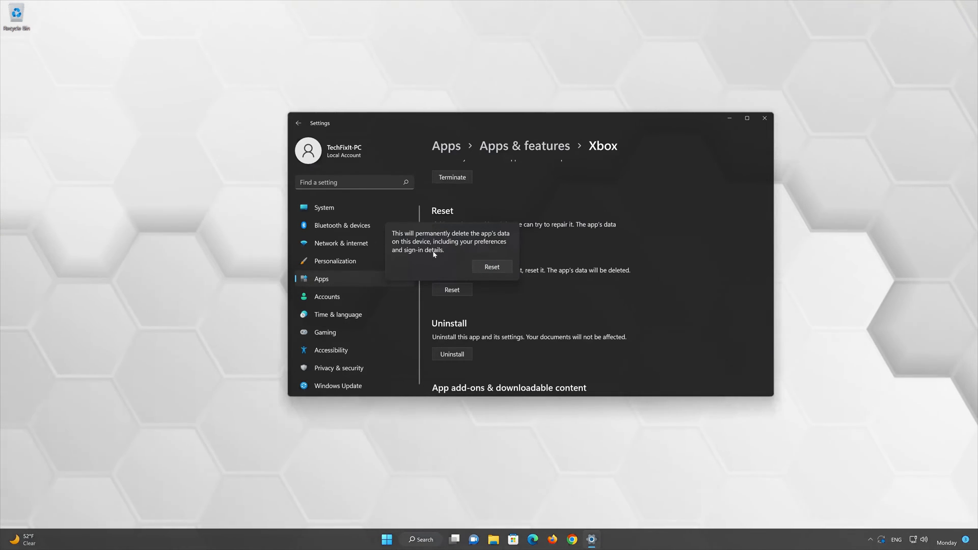
pyautogui.click(486, 270)
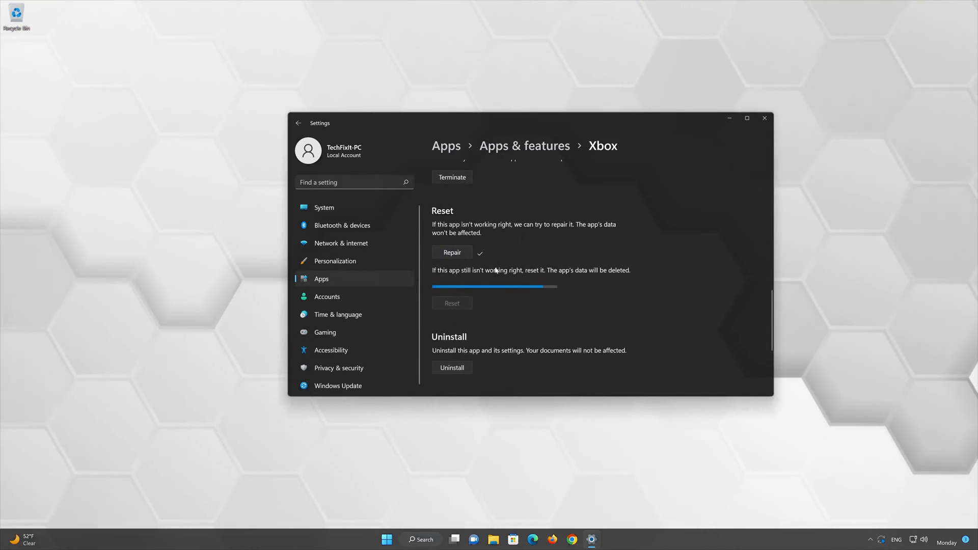
pyautogui.scroll(-3, 493, 288)
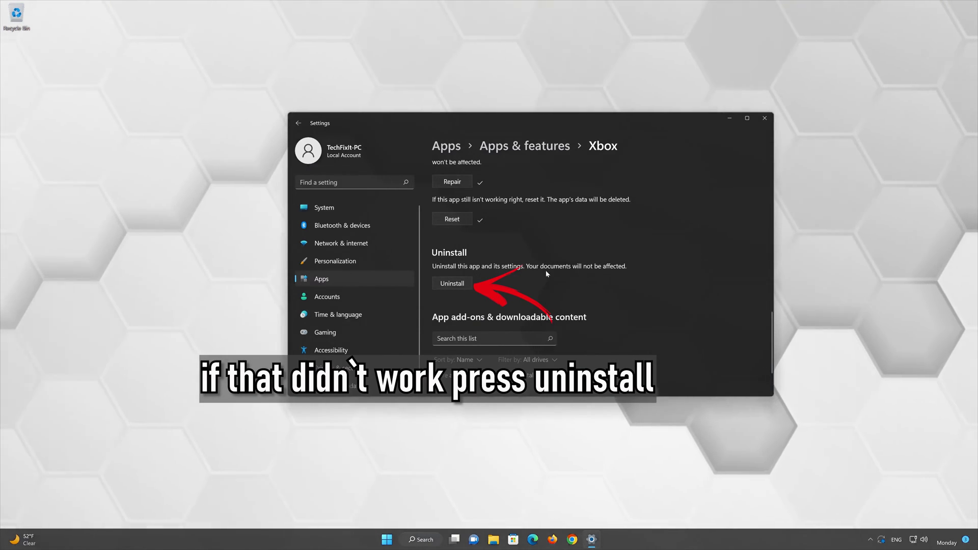
# - Uninstall the Xbox app, confirming the removal of its related info, and close Windows Settings
pyautogui.click(453, 284)
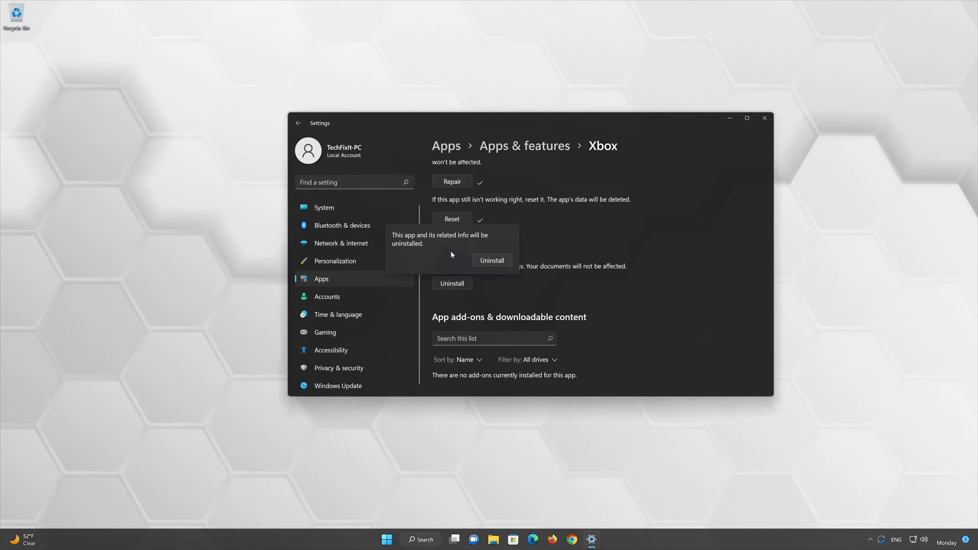
pyautogui.click(498, 263)
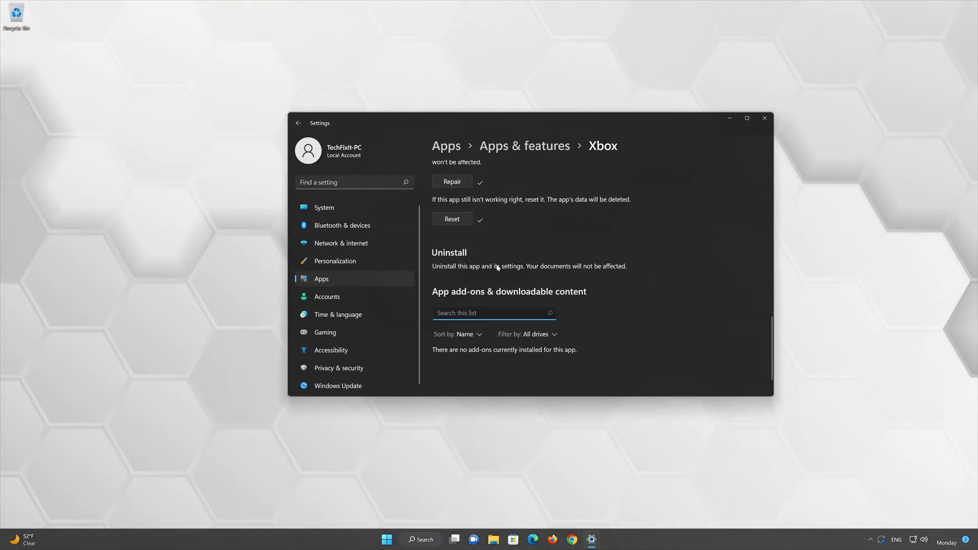
pyautogui.click(765, 119)
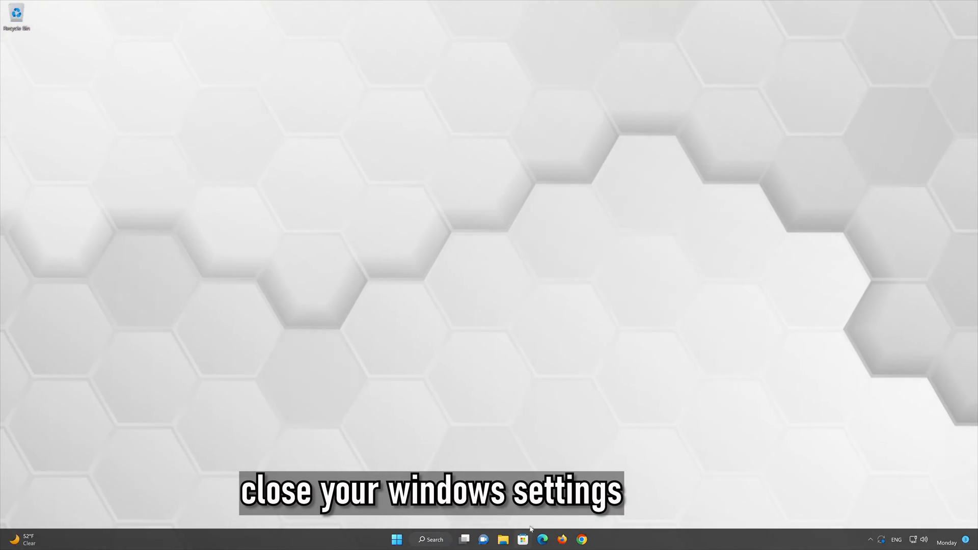
# - Switch to Microsoft Store, search for "xbox" and install the Xbox app by Microsoft Corporation
pyautogui.click(523, 540)
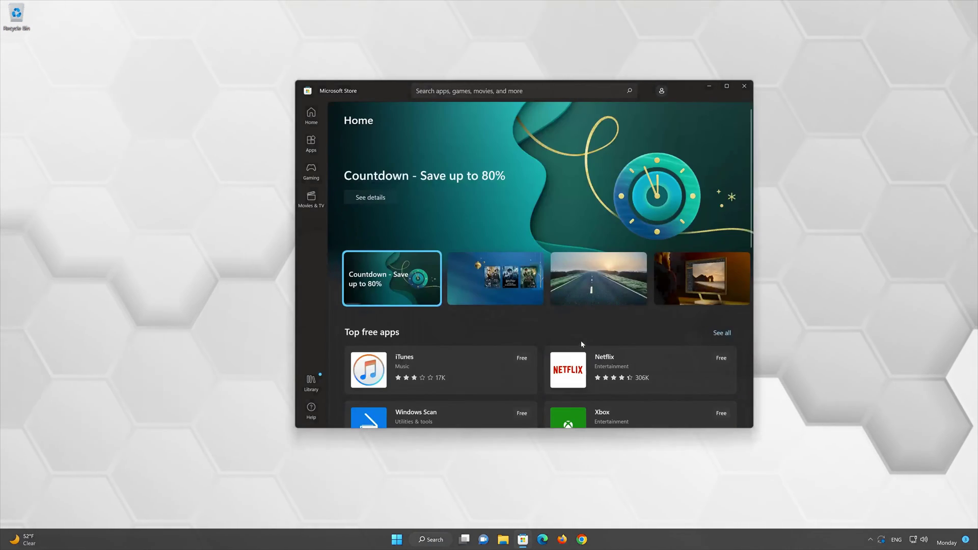
pyautogui.click(530, 90)
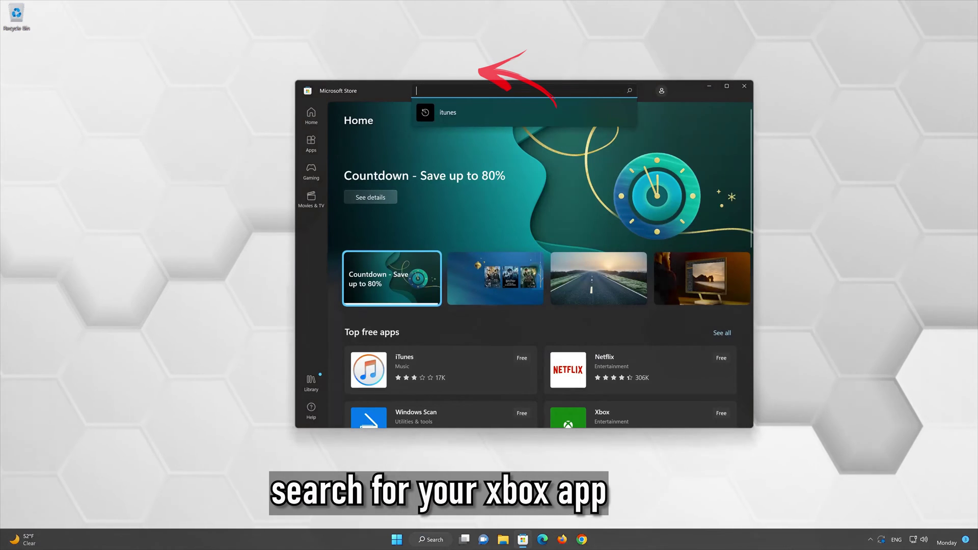
pyautogui.write('xbox')
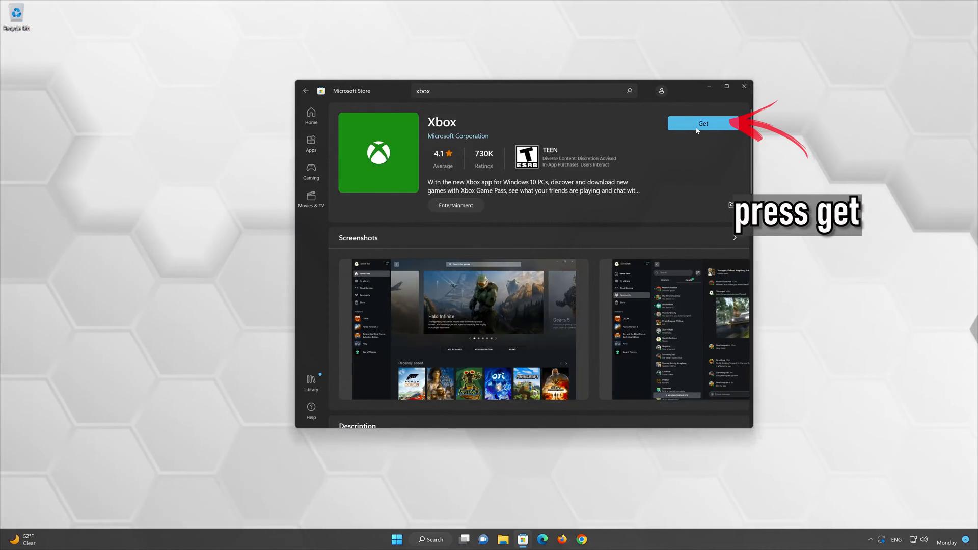
pyautogui.click(696, 129)
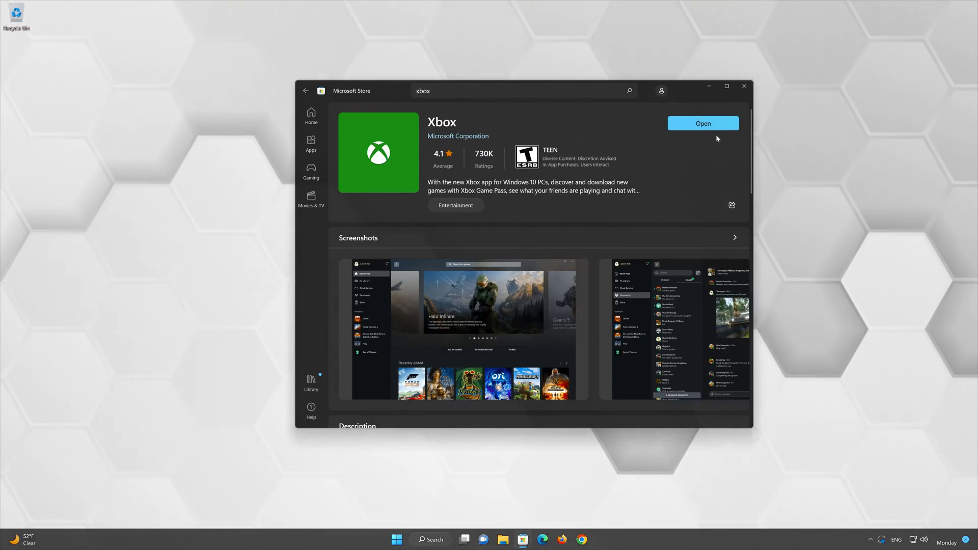
# - Launch the reinstalled Xbox app to look through the Game Pass catalog, and close it along with Microsoft Store
pyautogui.click(716, 118)
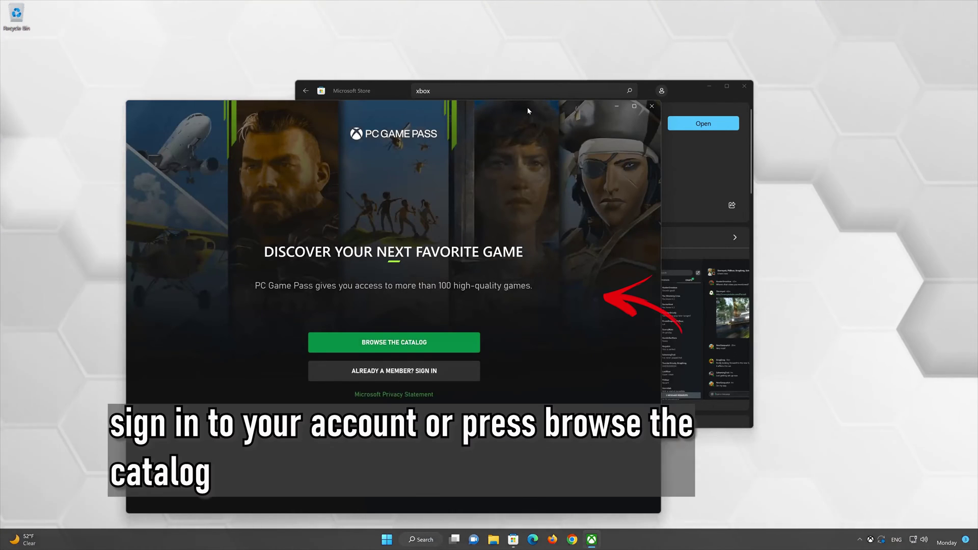
pyautogui.moveTo(527, 107); pyautogui.dragTo(652, 61)
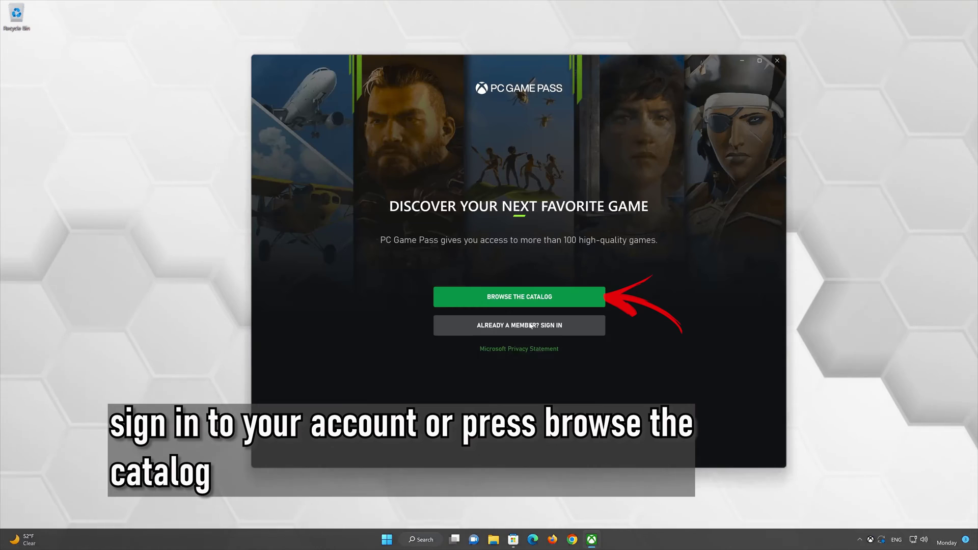
pyautogui.click(542, 298)
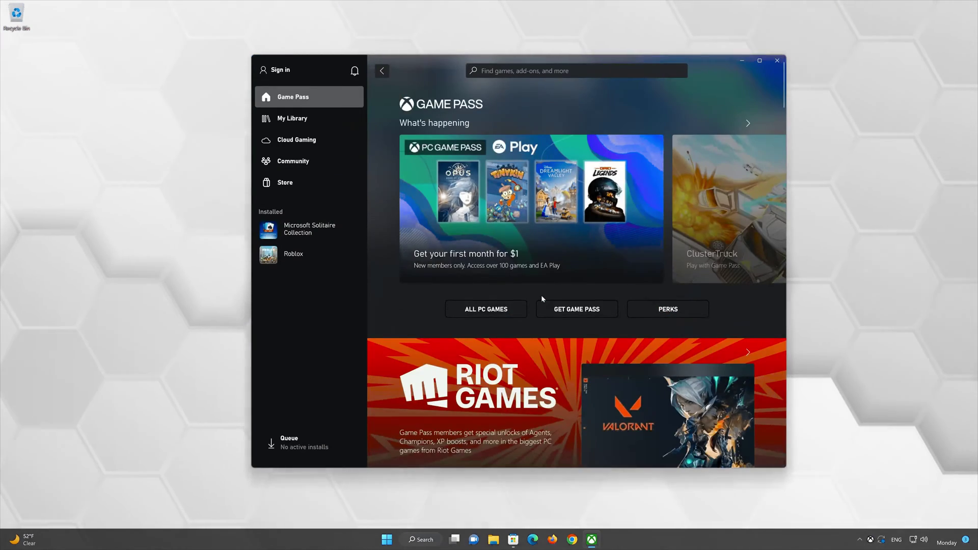
pyautogui.scroll(-5, 541, 297)
pyautogui.scroll(-4, 542, 298)
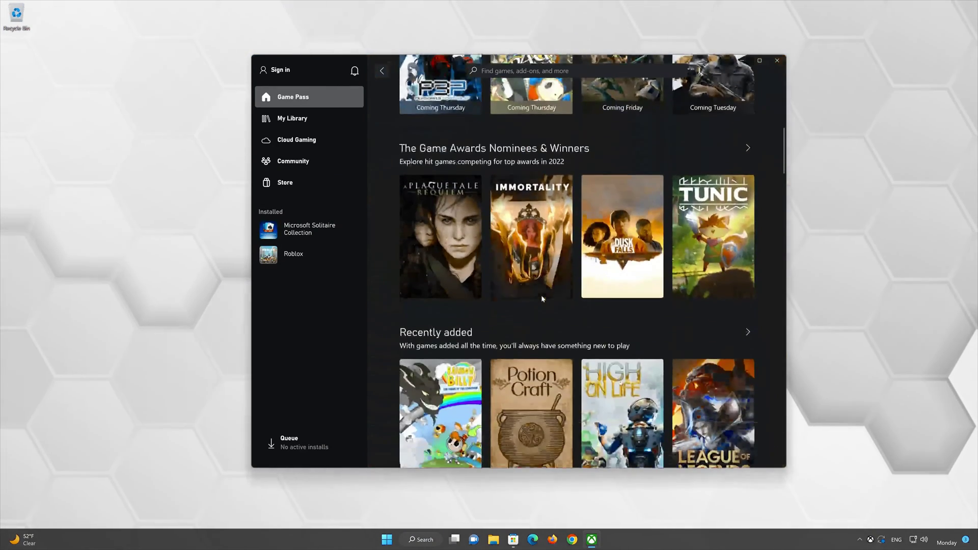
pyautogui.scroll(-4, 542, 298)
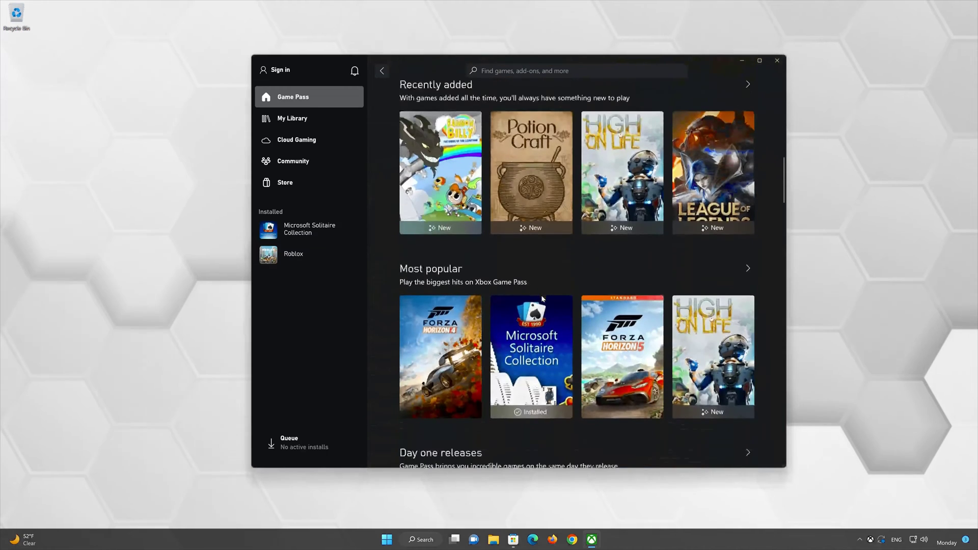
pyautogui.click(778, 61)
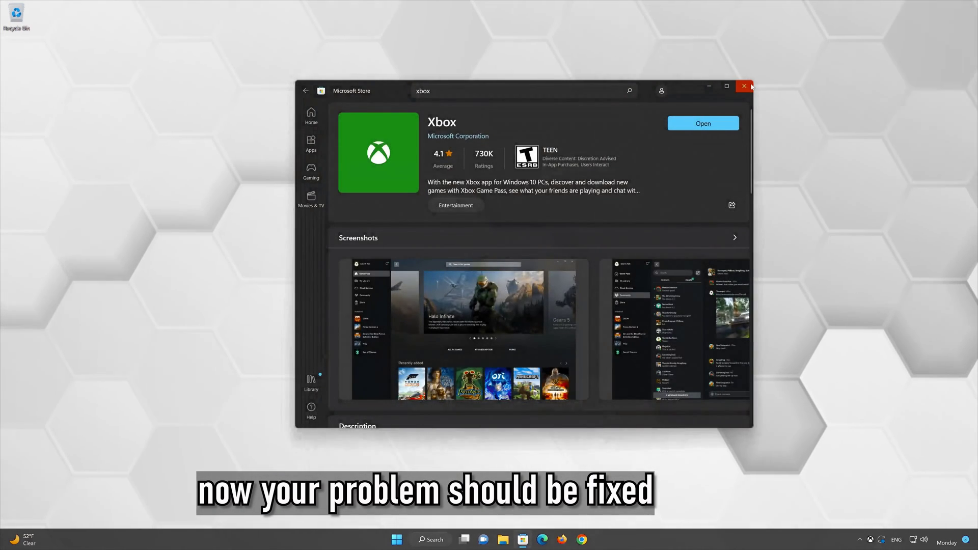
pyautogui.click(751, 86)
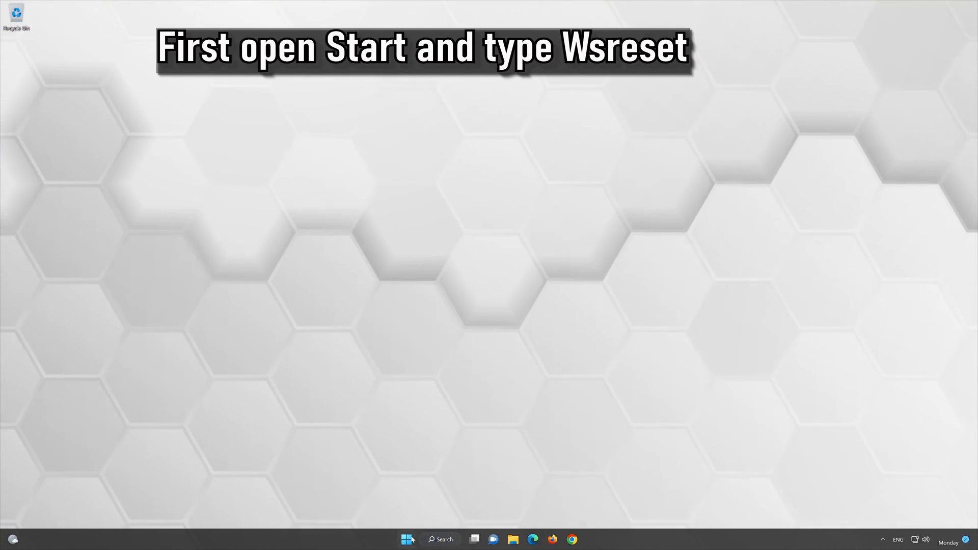
# - Search Windows for "wsreset" and run it to reset the Microsoft Store cache
pyautogui.click(411, 539)
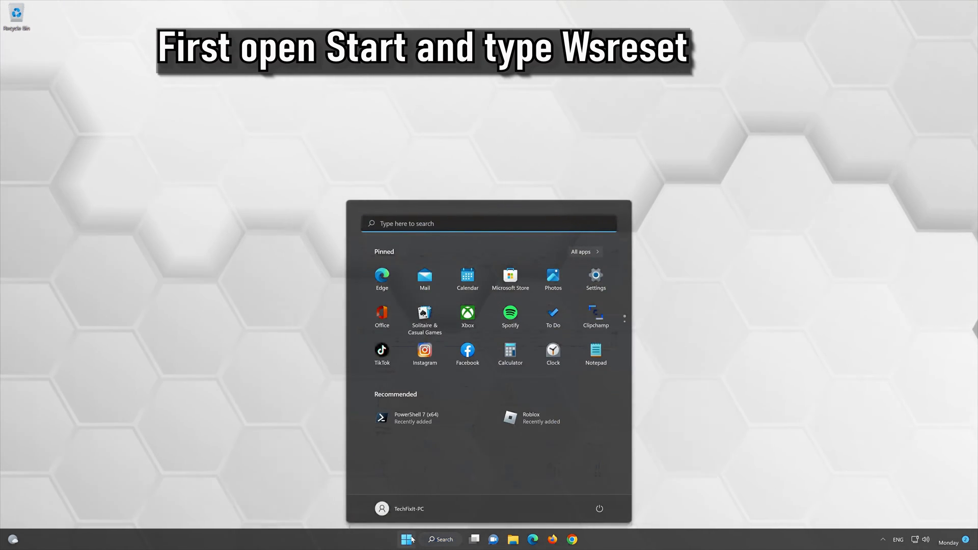
pyautogui.write('wsreset')
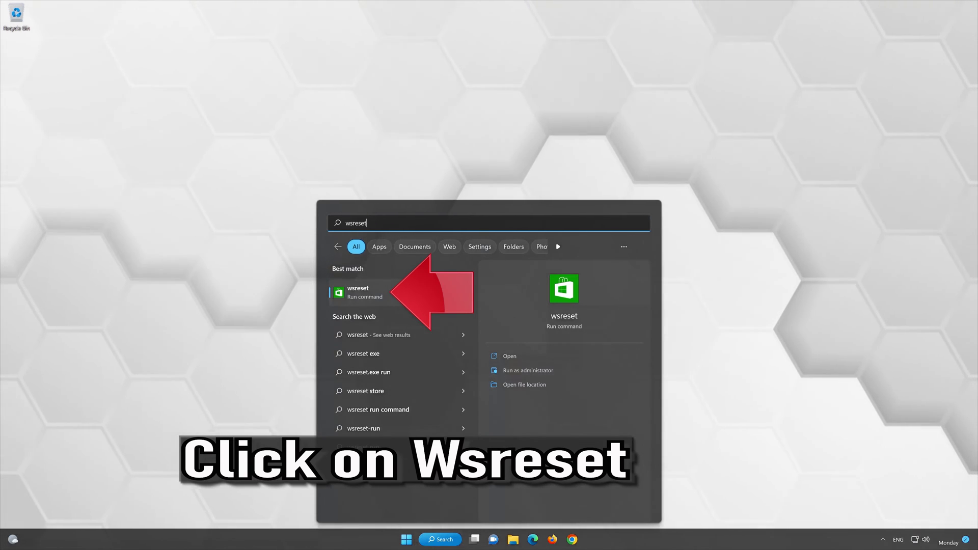
pyautogui.click(414, 295)
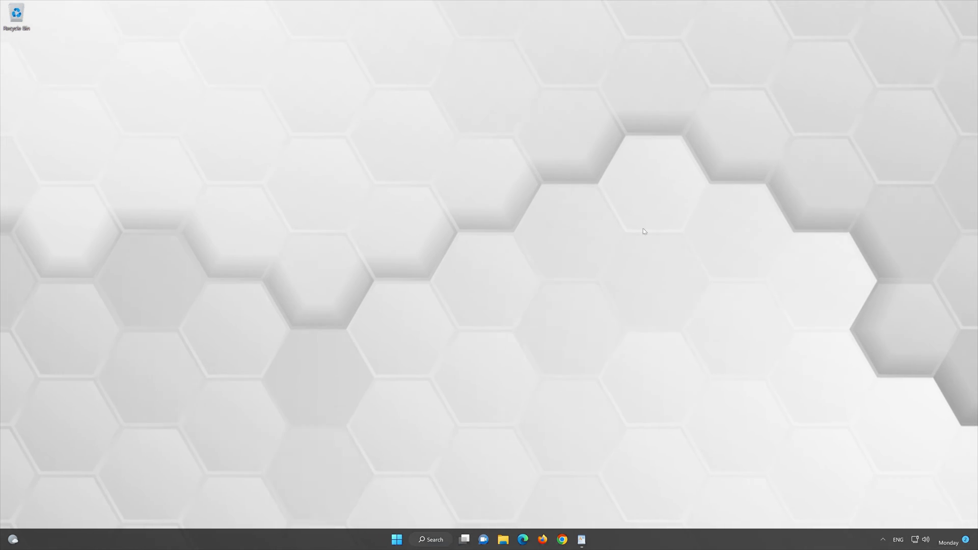
# - Run PowerShell 7 (x64) as administrator, allow it to make changes, and move its window toward the middle of the desktop
pyautogui.click(396, 543)
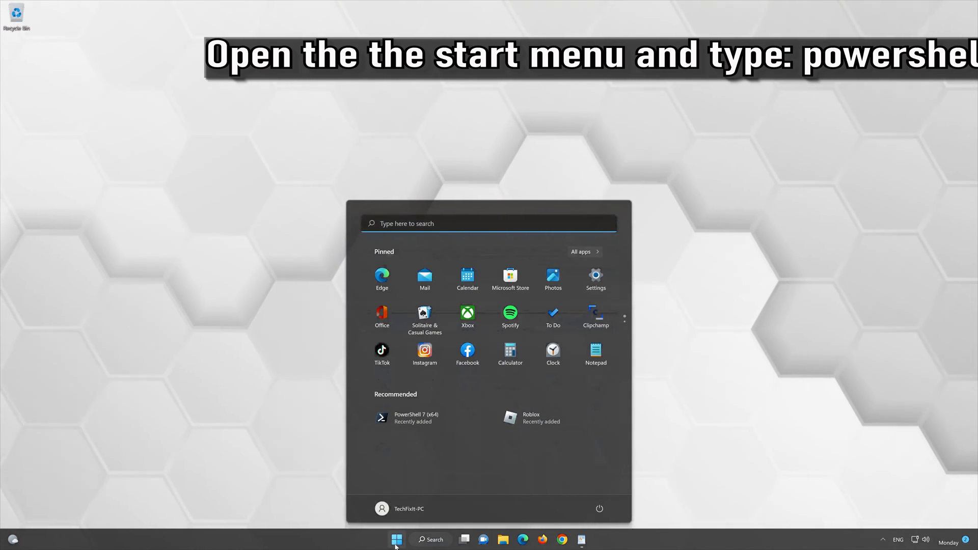
pyautogui.write('powers')
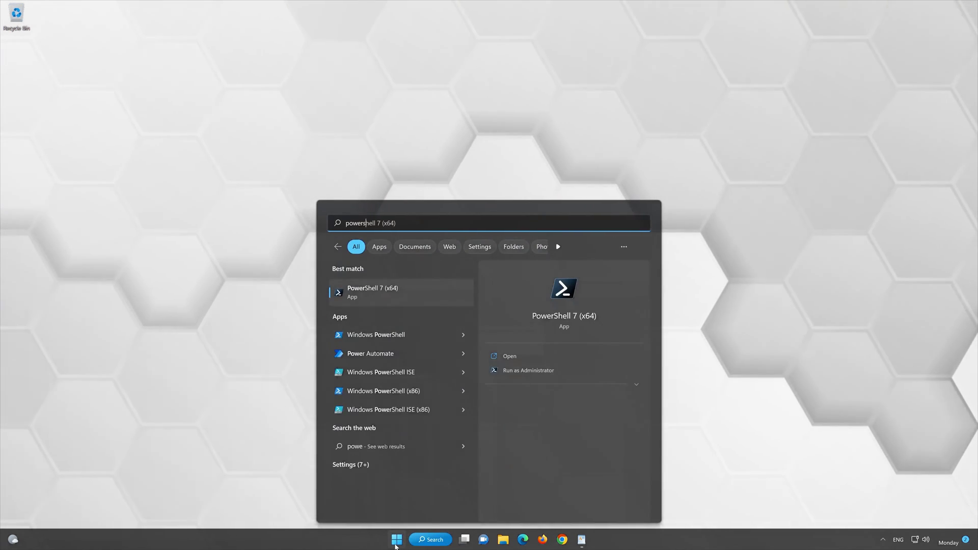
pyautogui.write('hell')
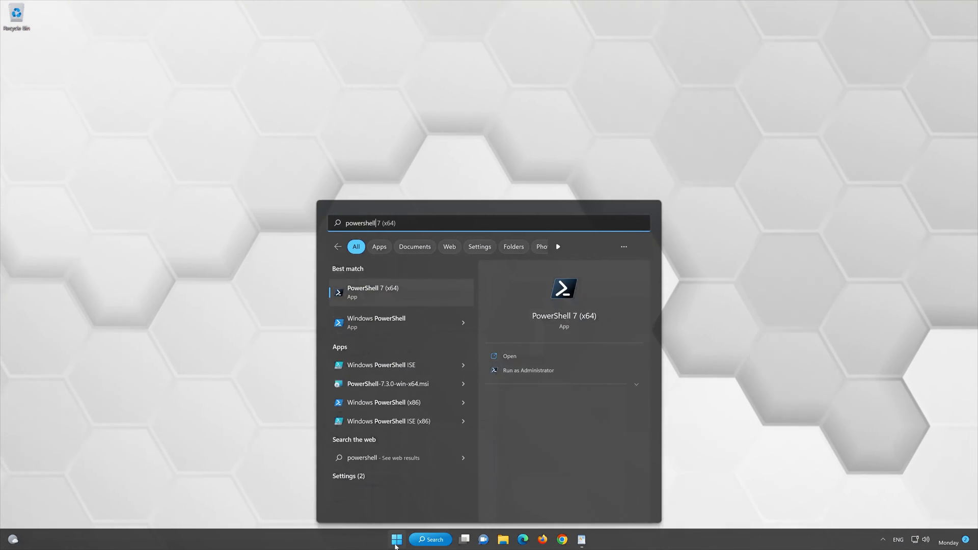
pyautogui.rightClick(417, 295)
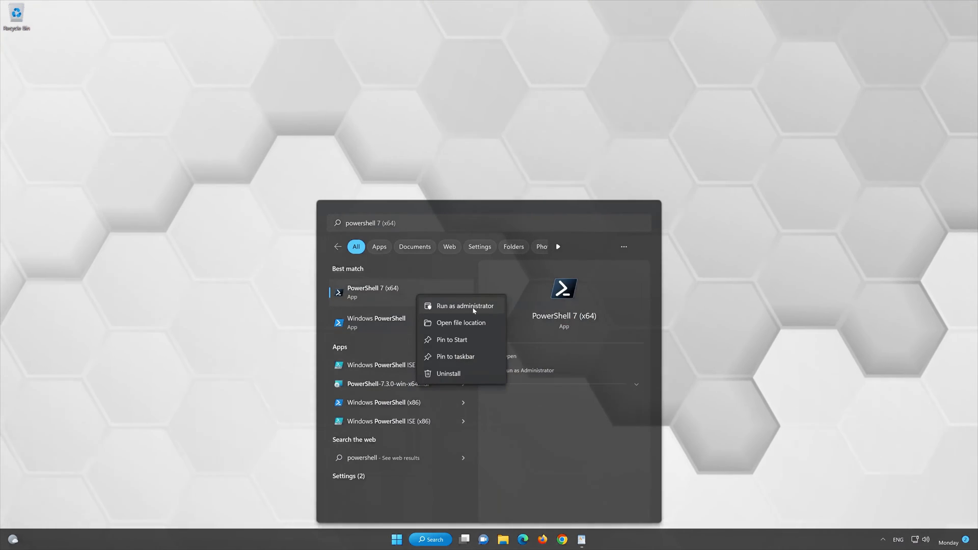
pyautogui.click(474, 306)
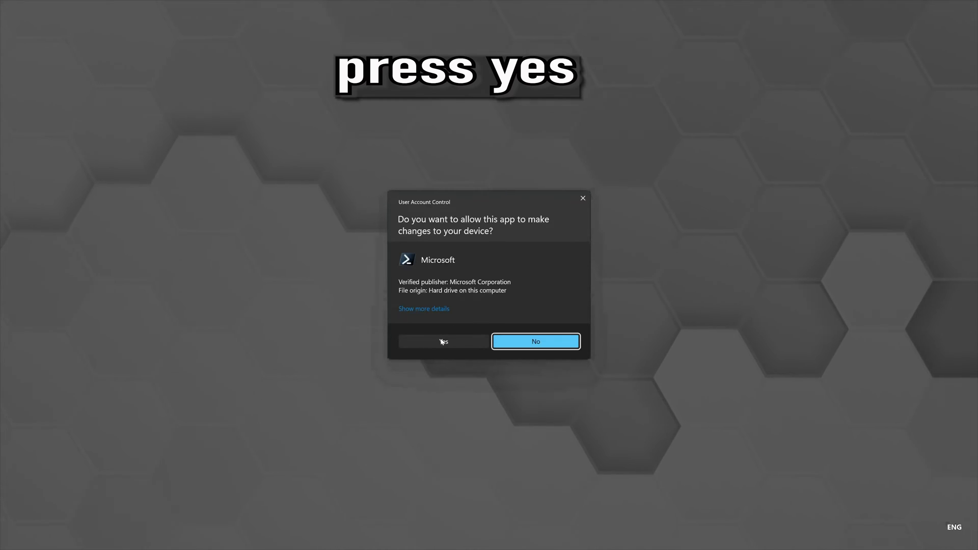
pyautogui.click(442, 341)
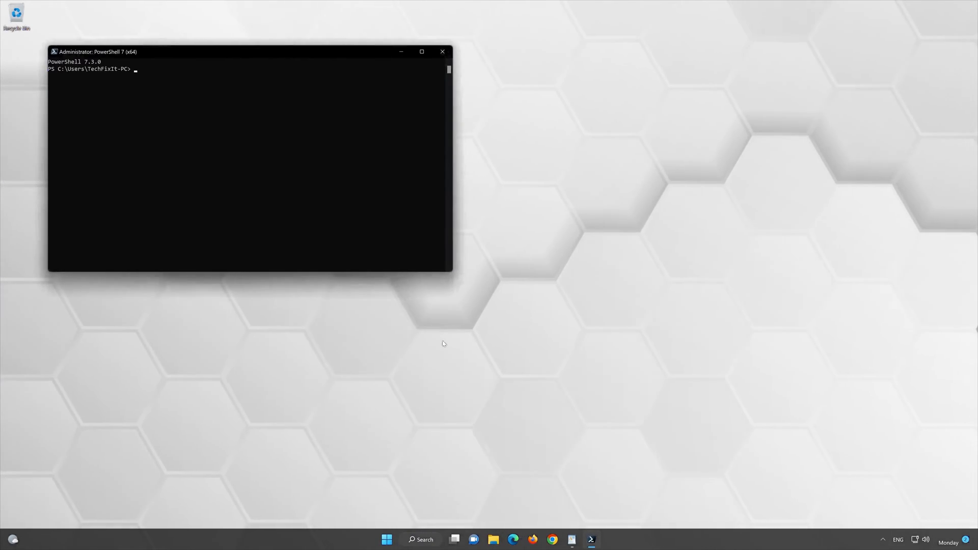
pyautogui.moveTo(297, 57); pyautogui.dragTo(569, 109)
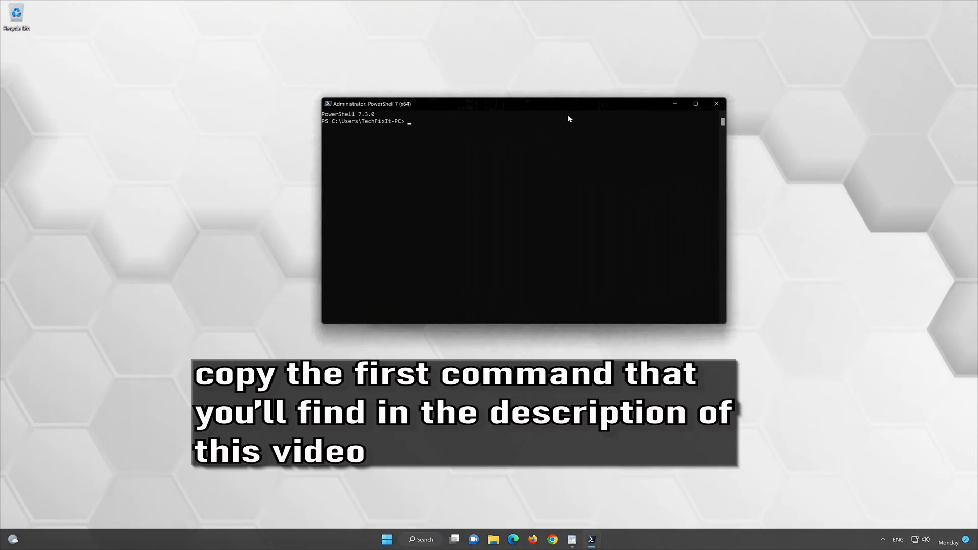
# - Copy the first command, which re-registers *WindowsStore* for all users, from the WordPad document and minimize WordPad
pyautogui.click(563, 540)
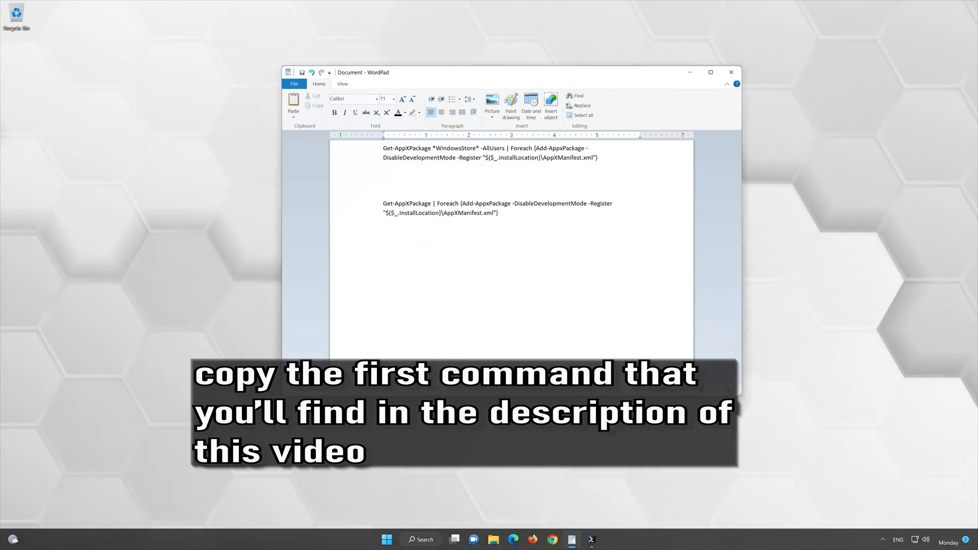
pyautogui.moveTo(479, 148); pyautogui.dragTo(400, 153)
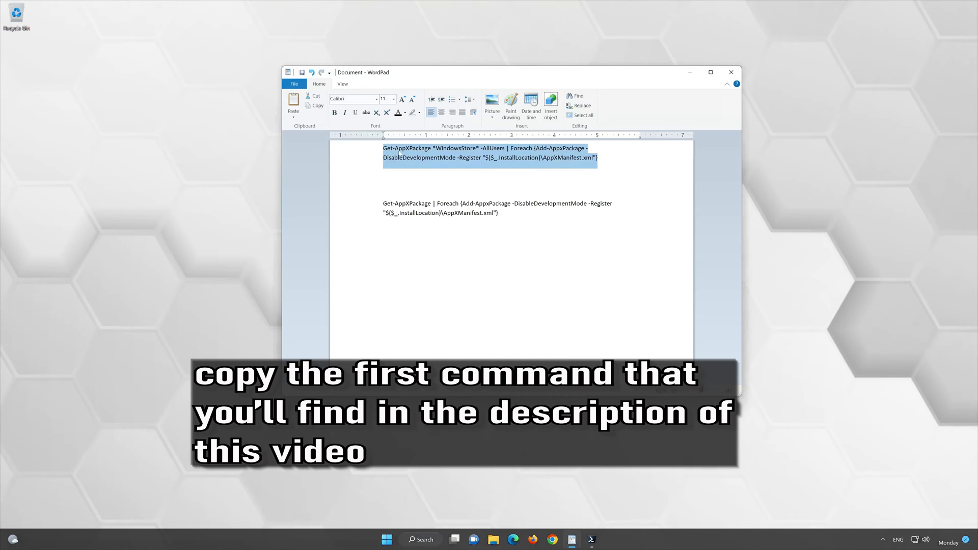
pyautogui.click(419, 166)
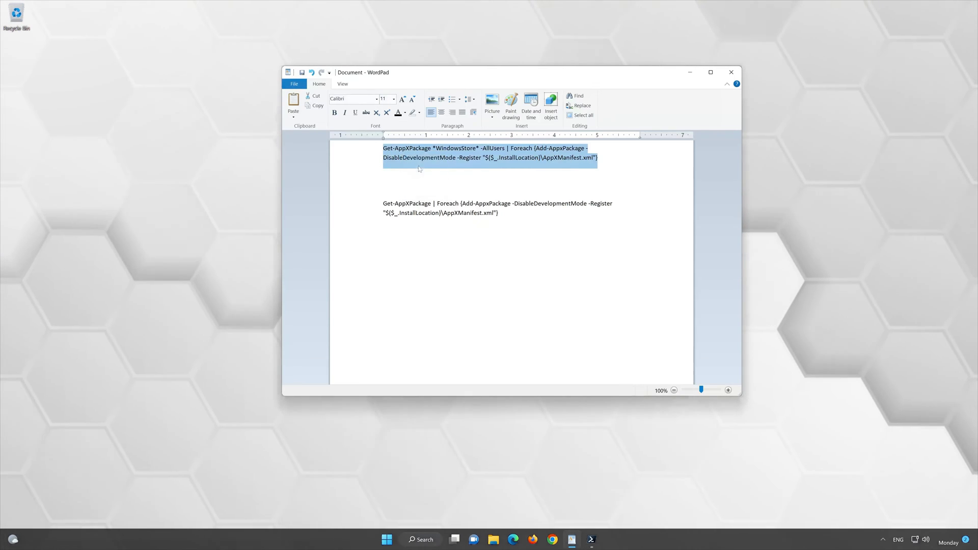
pyautogui.click(692, 74)
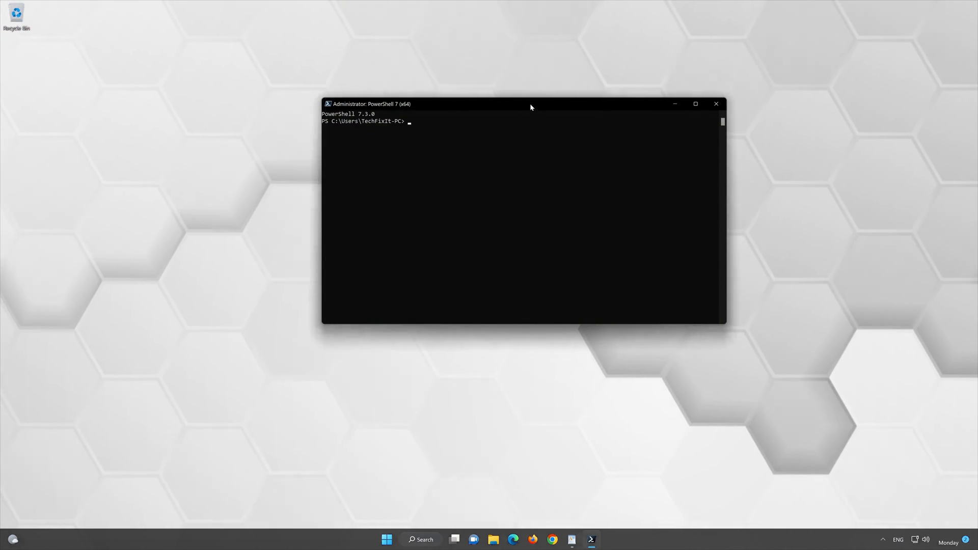
# - Paste and run Get-AppXPackage *WindowsStore* -AllUsers | Foreach {Add-AppxPackage -DisableDevelopmentMode -Register "$($_.InstallLocation)\AppXManifest.xml"} in the PowerShell window
pyautogui.rightClick(529, 104)
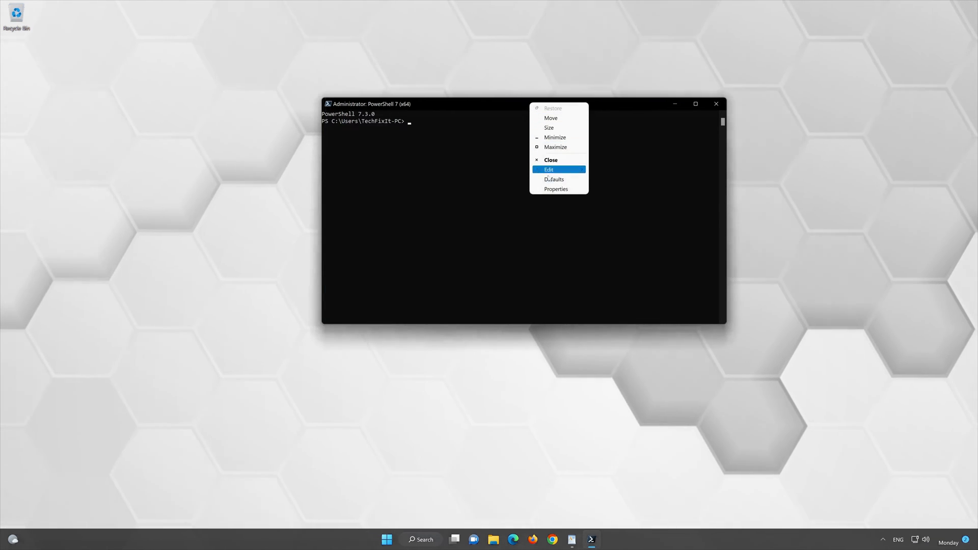
pyautogui.click(569, 173)
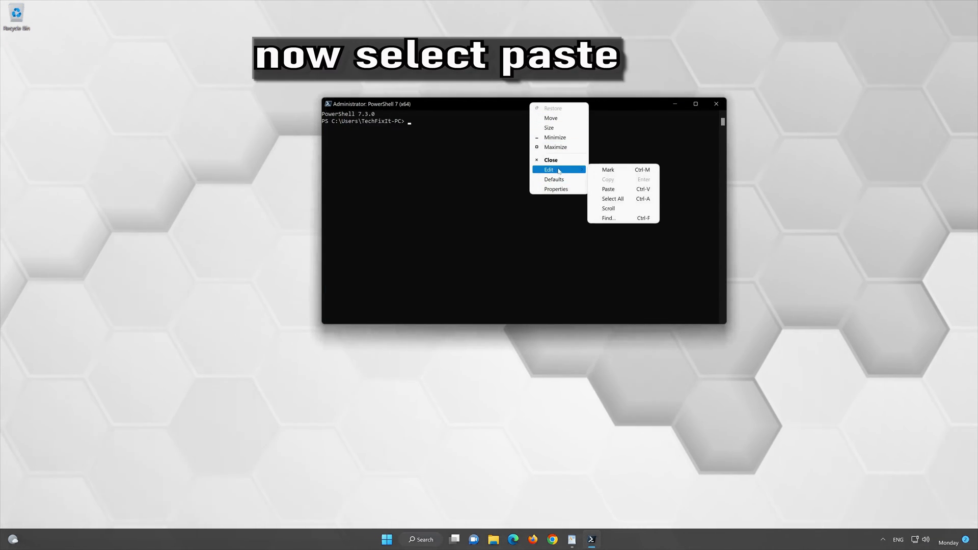
pyautogui.click(635, 188)
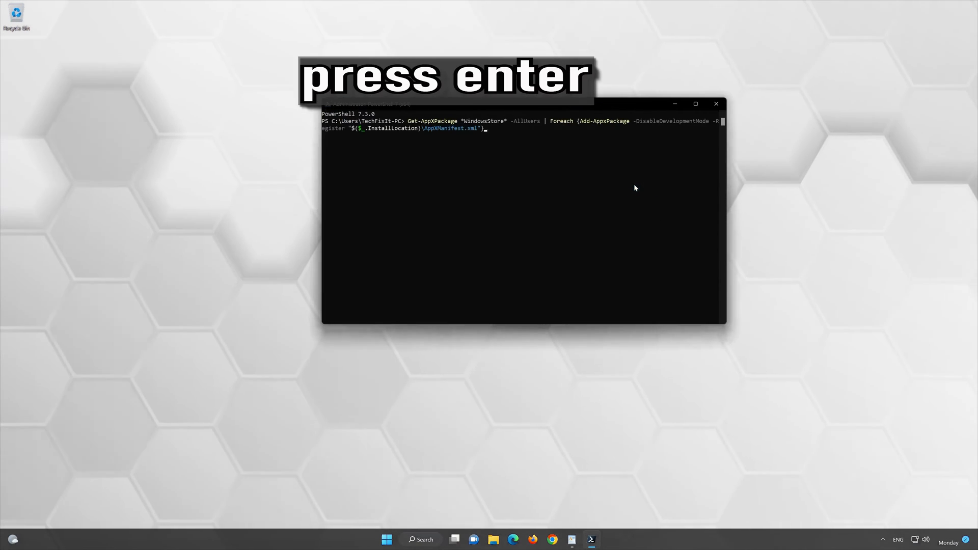
pyautogui.press('Return')
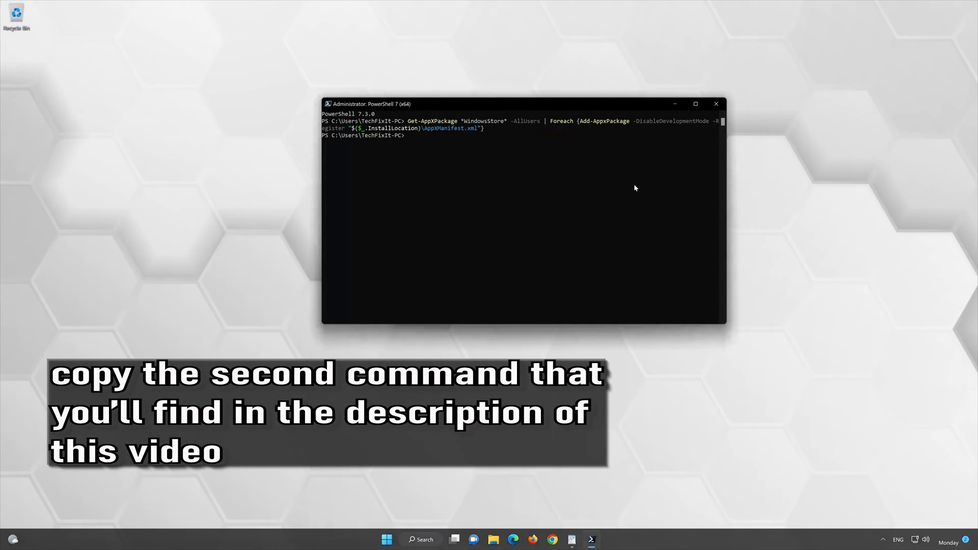
# - Copy the second command, Get-AppXPackage | Foreach {Add-AppxPackage -DisableDevelopmentMode -Register "$($_.InstallLocation)\AppXManifest.xml"}, from the WordPad document and minimize WordPad
pyautogui.click(573, 540)
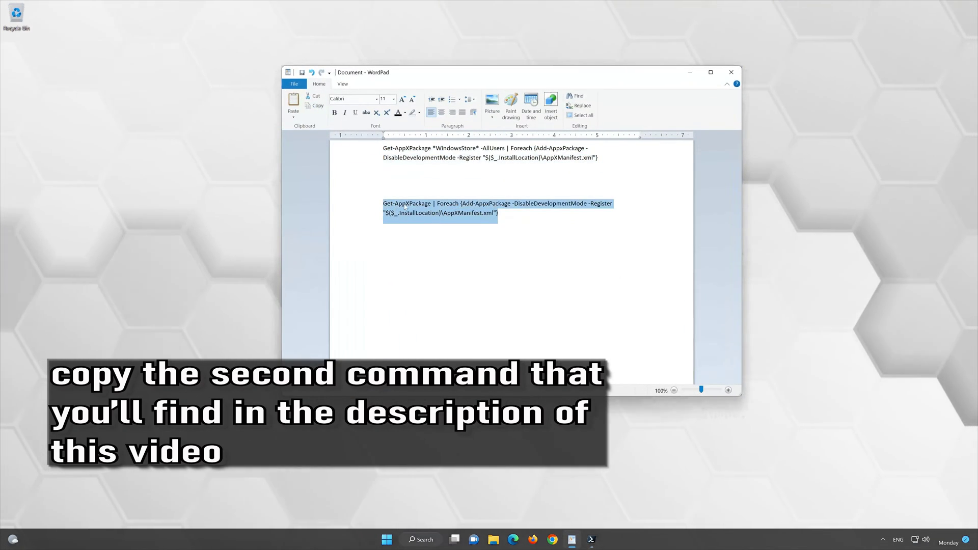
pyautogui.click(421, 219)
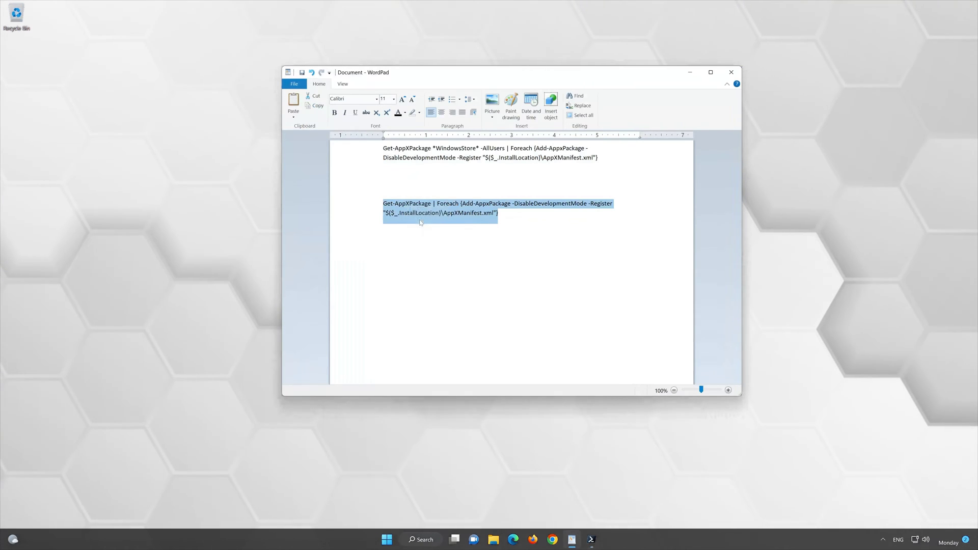
pyautogui.click(690, 73)
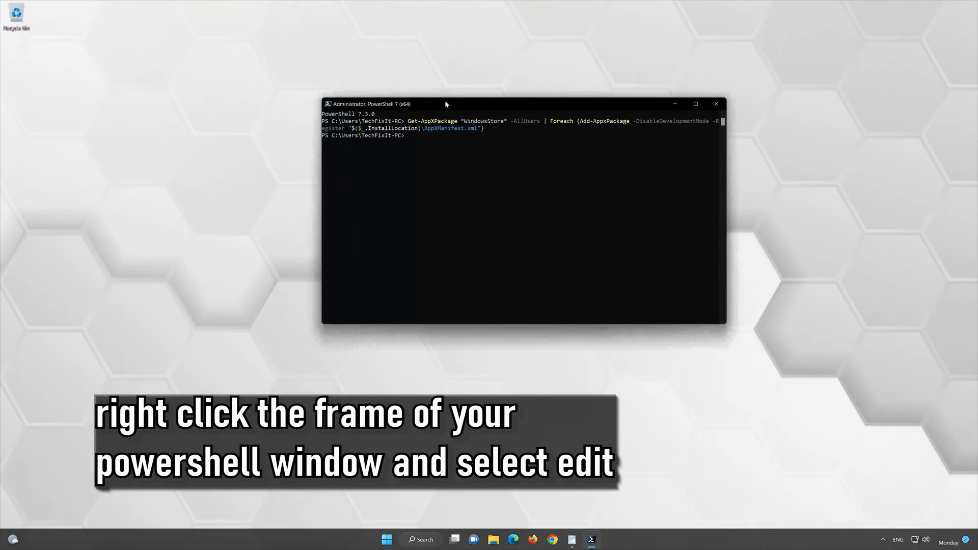
# - Paste and run Get-AppXPackage | Foreach {Add-AppxPackage -DisableDevelopmentMode -Register "$($_.InstallLocation)\AppXManifest.xml"} in the PowerShell window
pyautogui.rightClick(446, 104)
pyautogui.click(474, 170)
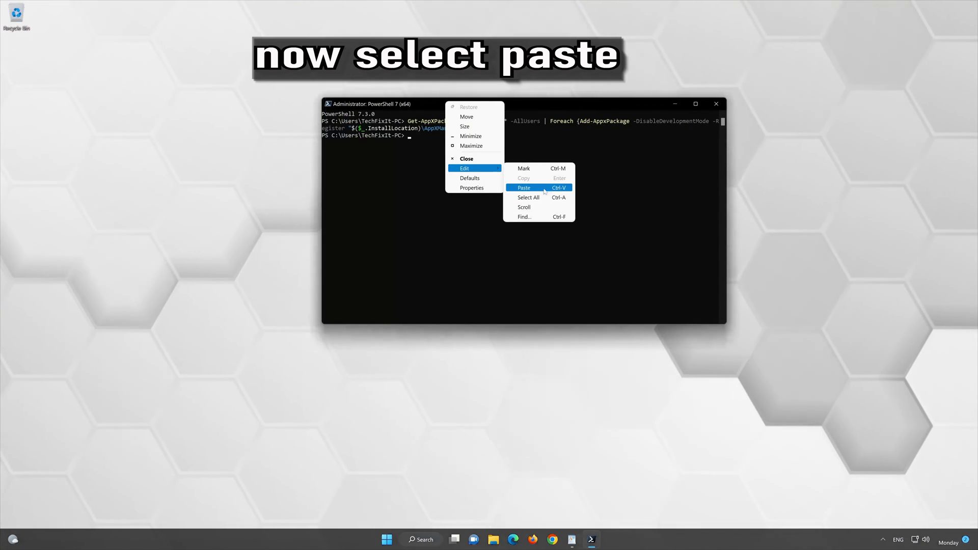
pyautogui.click(524, 188)
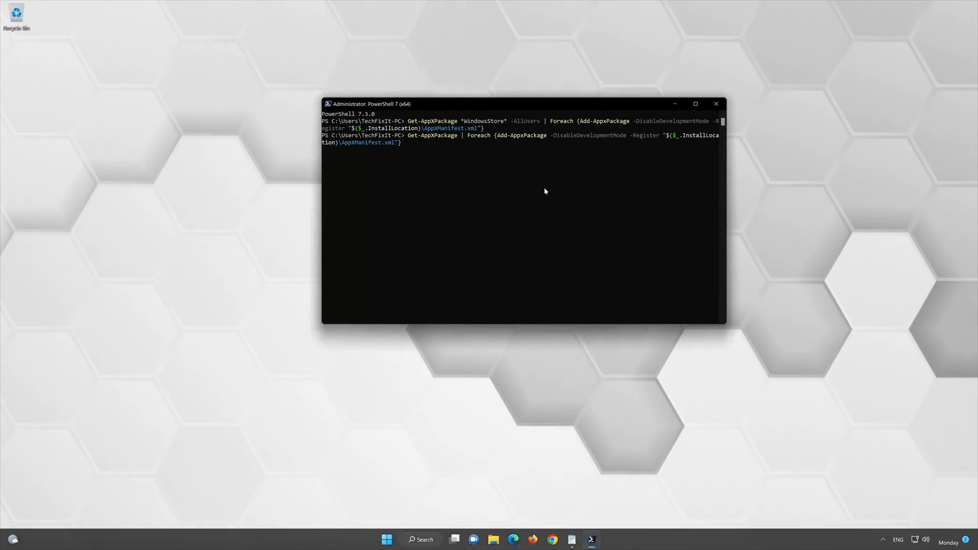
pyautogui.press('Return')
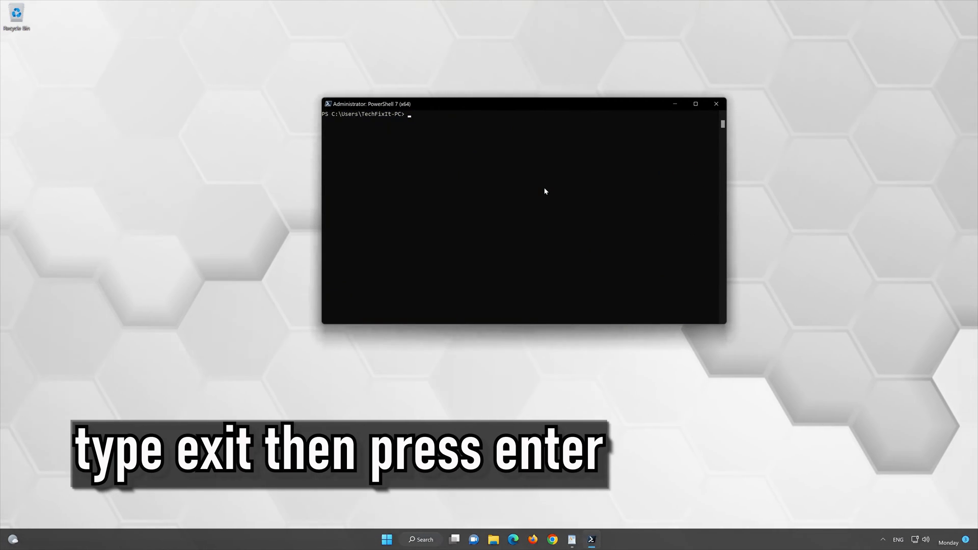
# - Close the PowerShell session by running the exit command
pyautogui.write('ex')
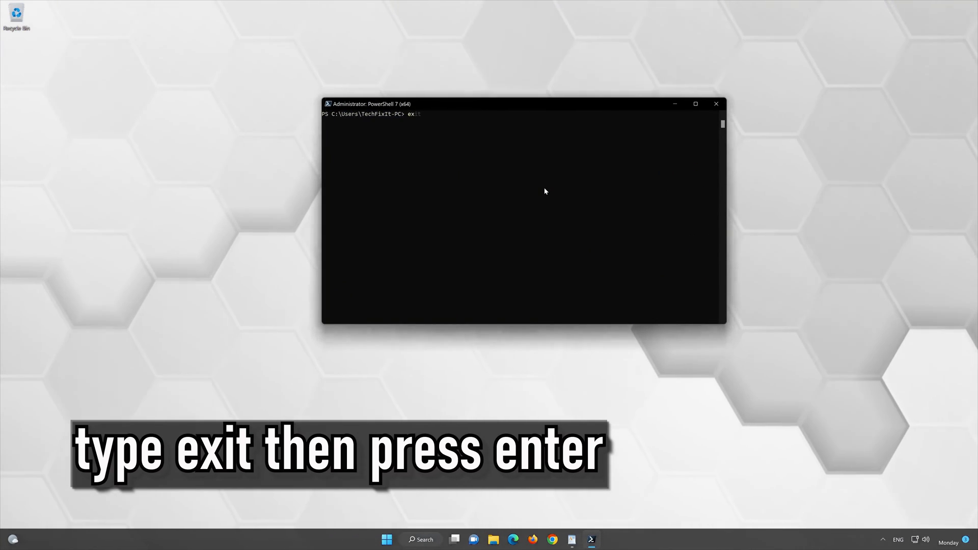
pyautogui.write('it')
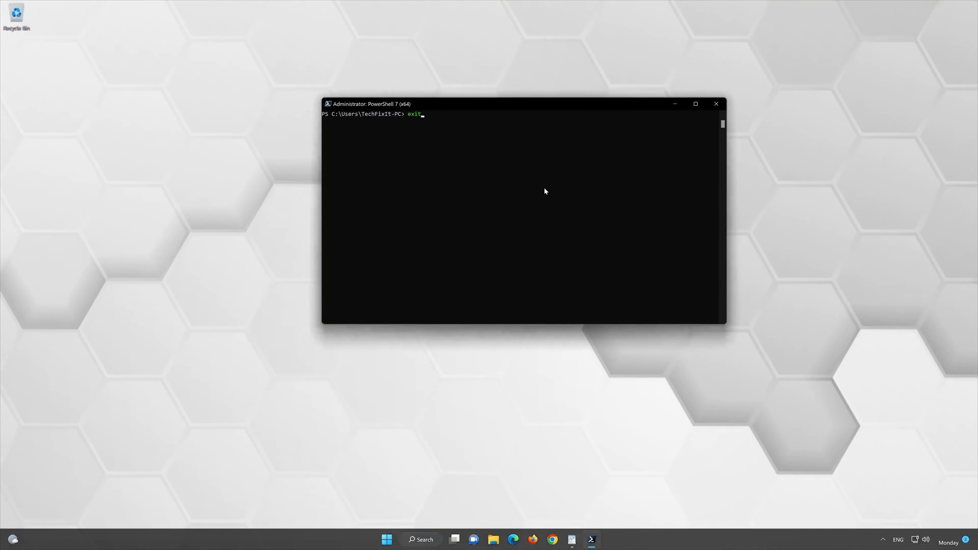
pyautogui.press('Return')
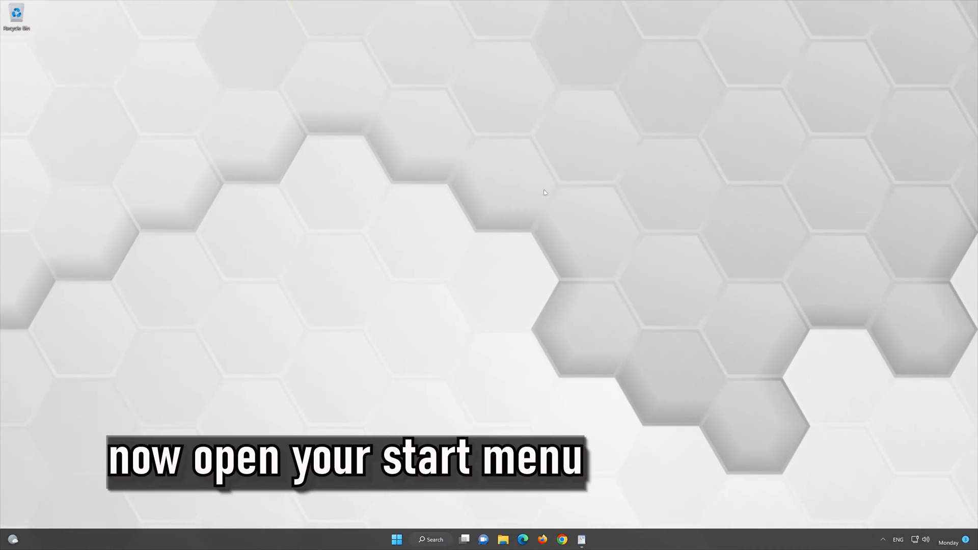
# - Search Windows for Microsoft Store, pin it to the taskbar and launch it from there
pyautogui.click(397, 541)
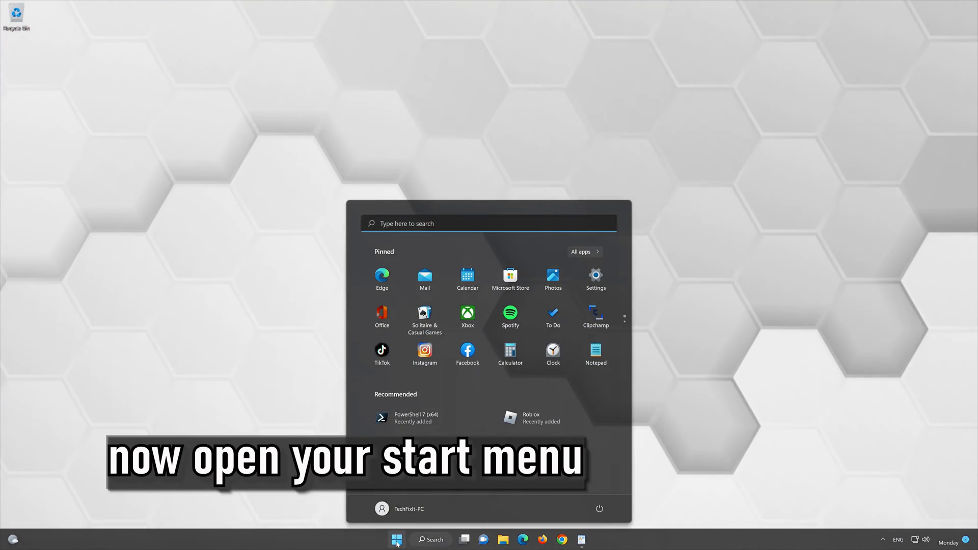
pyautogui.write('microsoft Store')
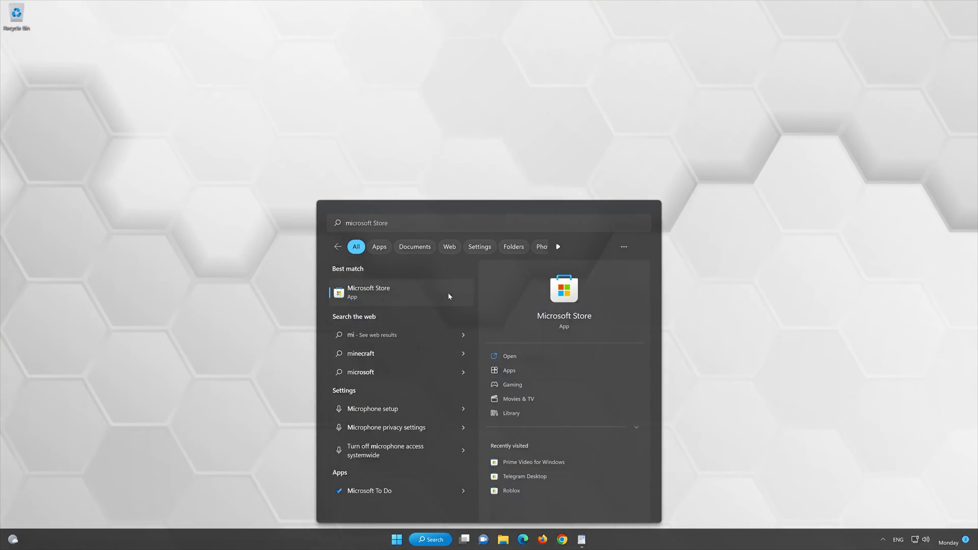
pyautogui.rightClick(448, 296)
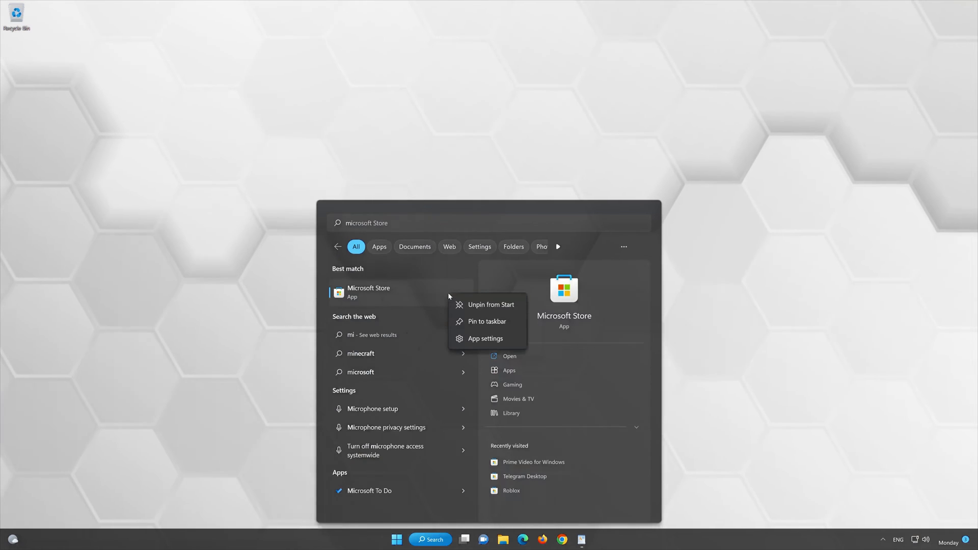
pyautogui.click(489, 321)
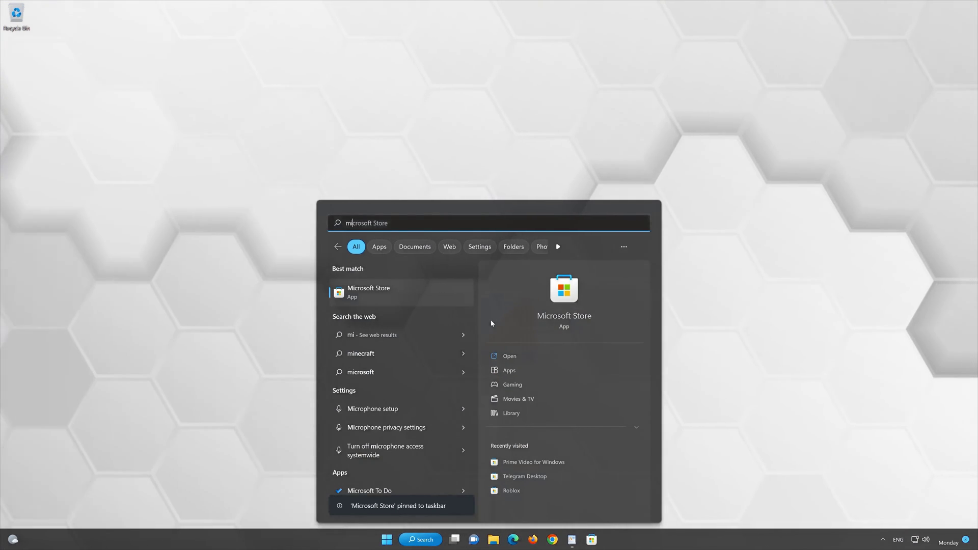
pyautogui.click(592, 541)
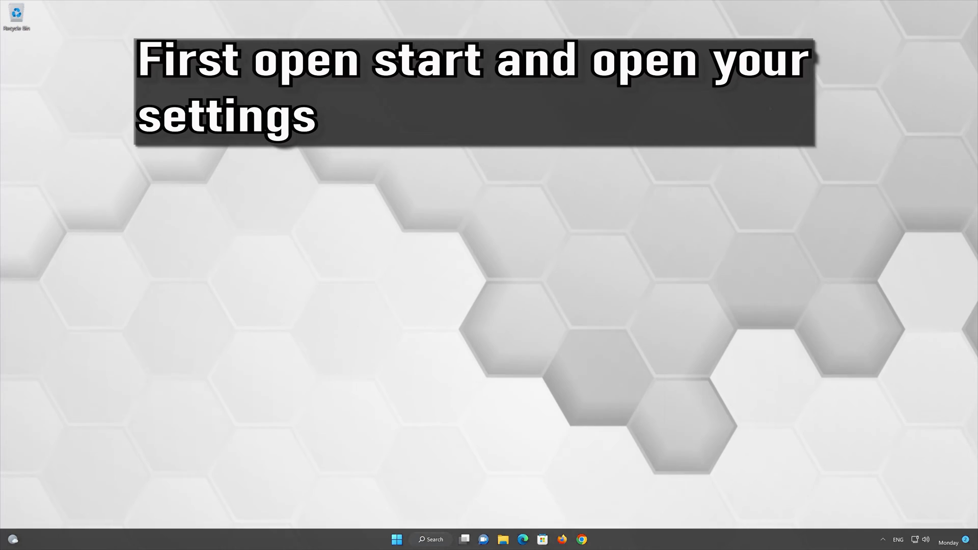
# - Open Windows Settings and go to the Apps & features page
pyautogui.click(396, 539)
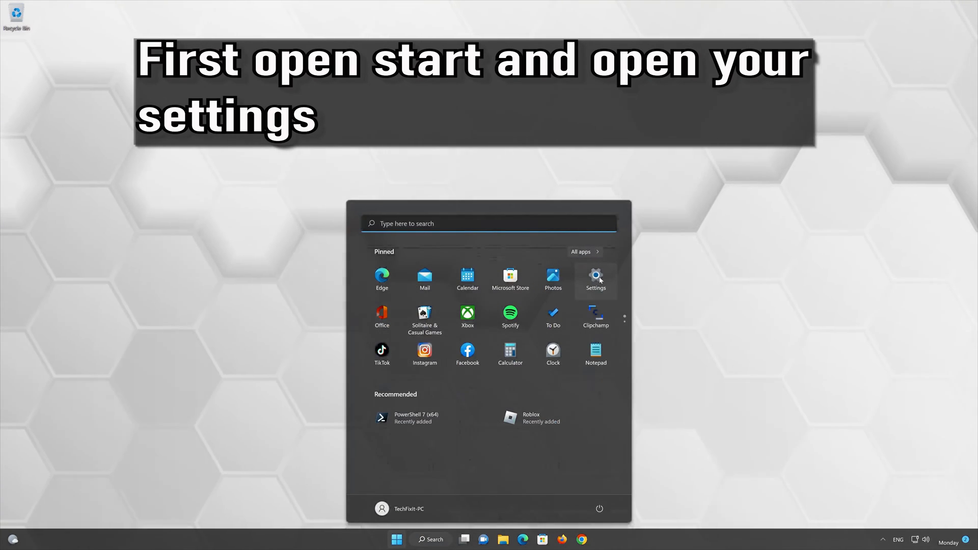
pyautogui.click(600, 278)
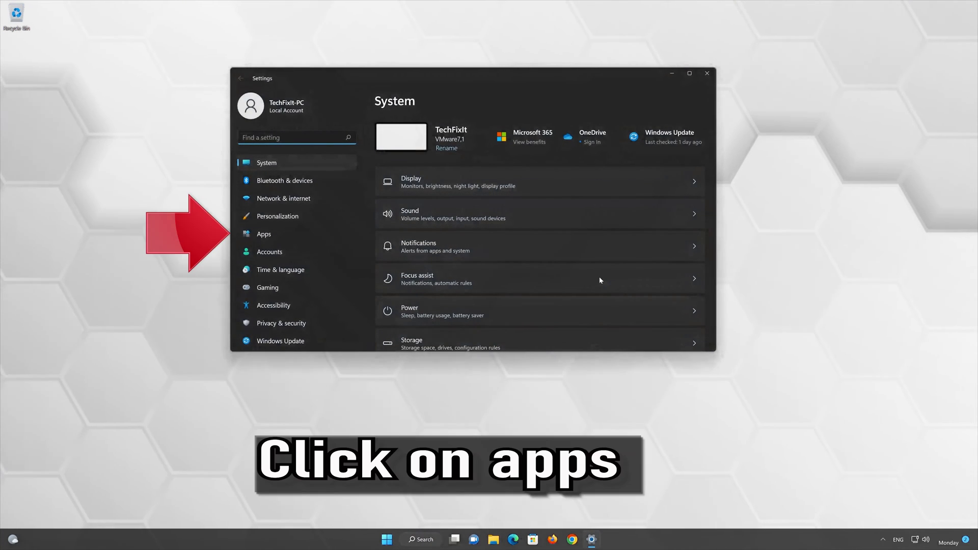
pyautogui.click(301, 232)
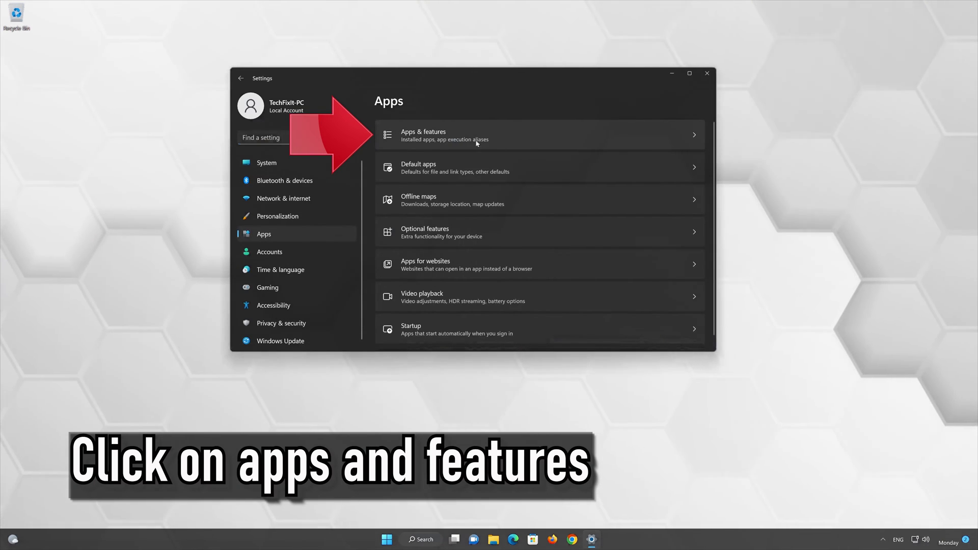
pyautogui.click(495, 132)
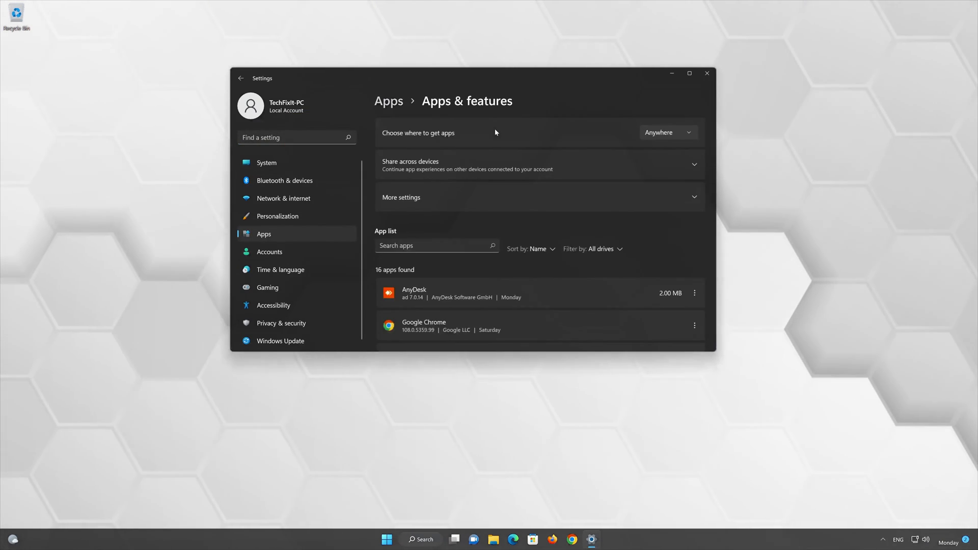
# - Locate Microsoft Store in the list of installed apps and open its advanced options
pyautogui.scroll(-10, 539, 237)
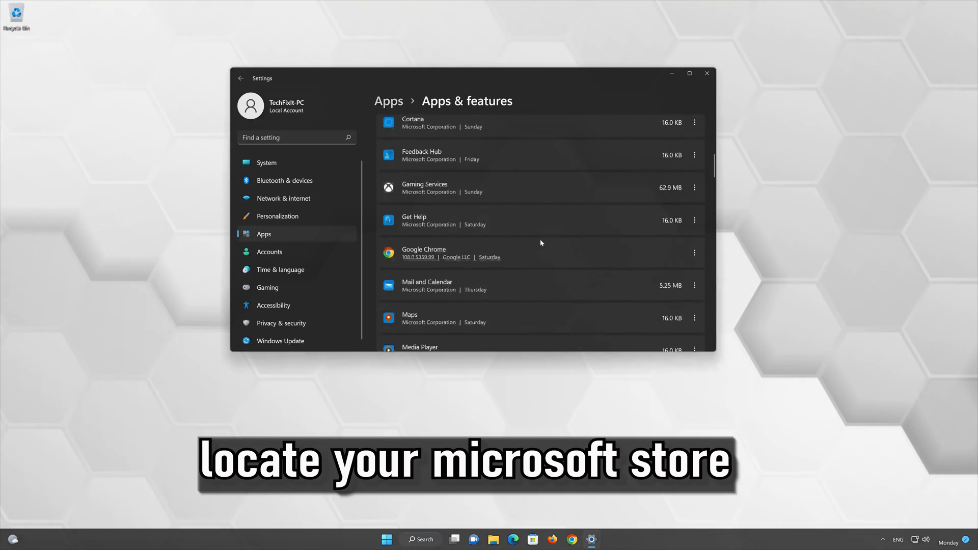
pyautogui.scroll(-2, 542, 243)
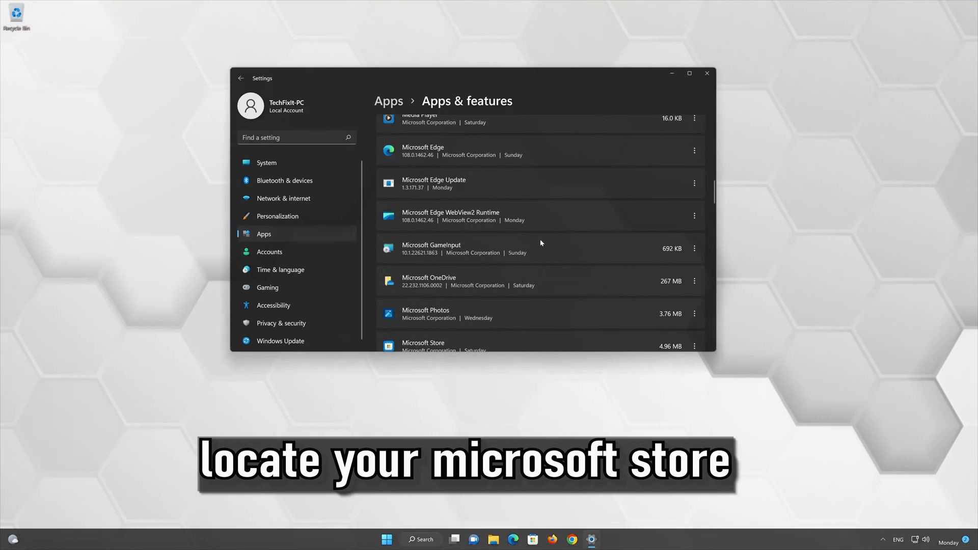
pyautogui.scroll(-2, 541, 243)
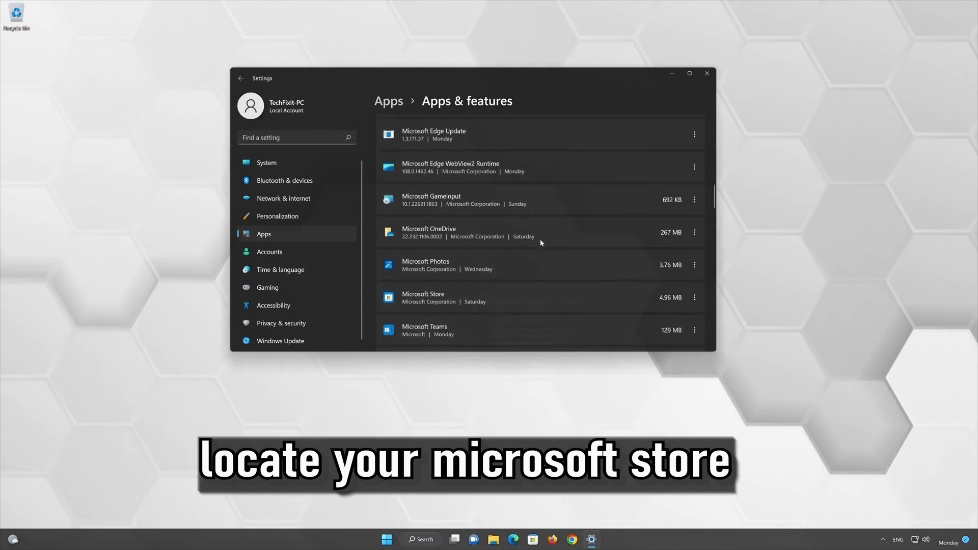
pyautogui.scroll(-1, 541, 243)
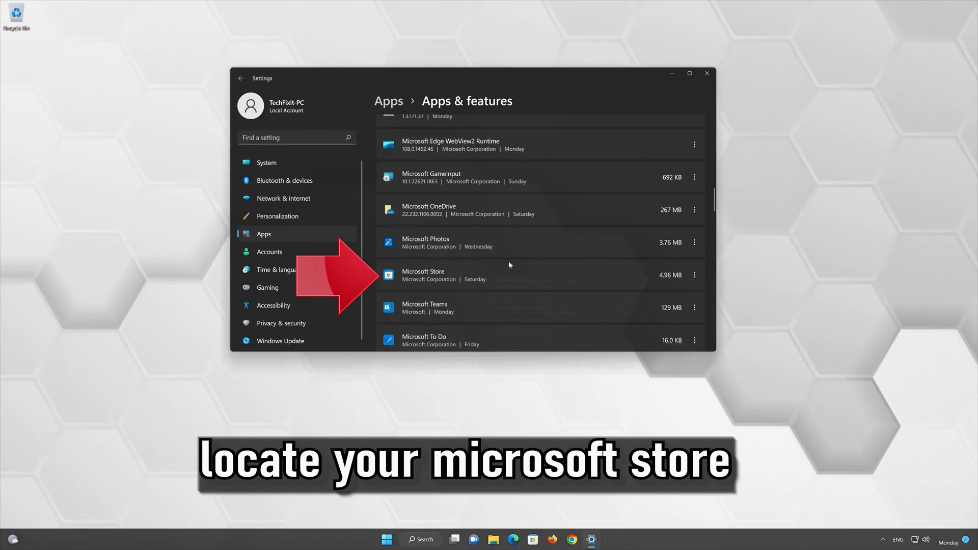
pyautogui.click(695, 275)
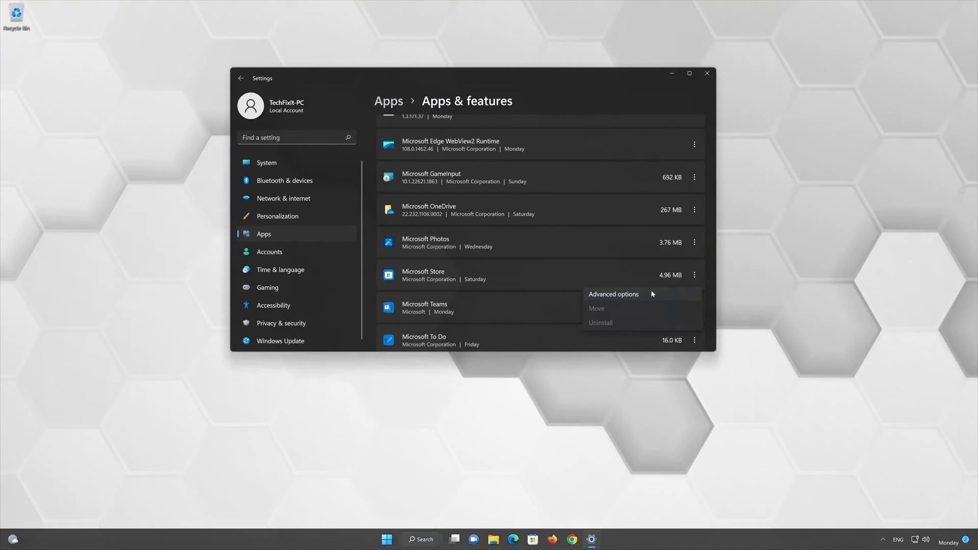
pyautogui.click(650, 294)
# - Repair the Microsoft Store app, then reset it and confirm deleting its data
pyautogui.scroll(-10, 649, 292)
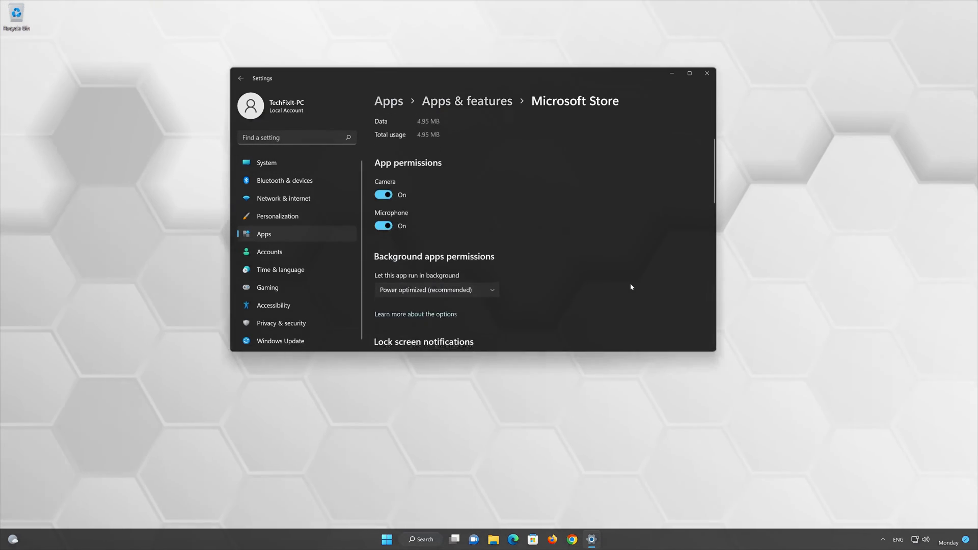
pyautogui.scroll(-3, 631, 286)
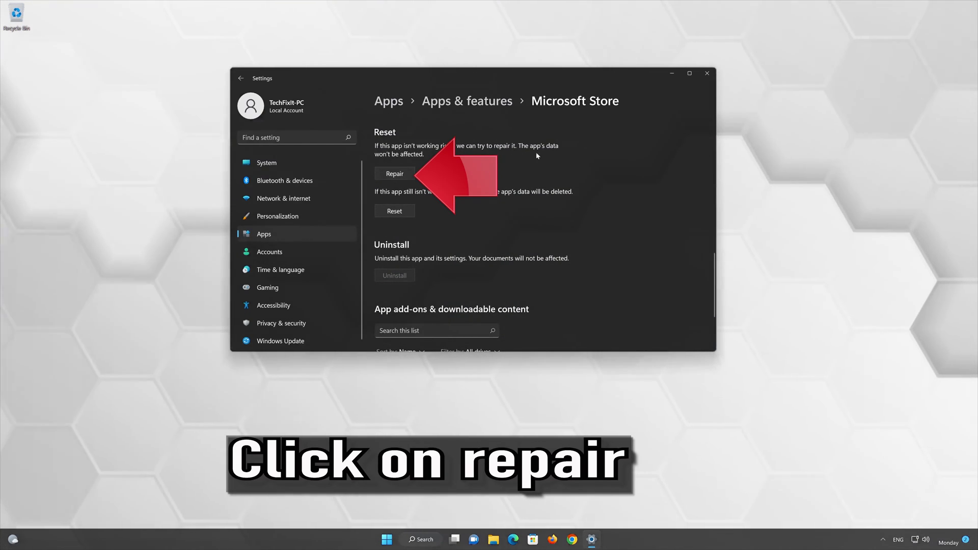
pyautogui.click(406, 175)
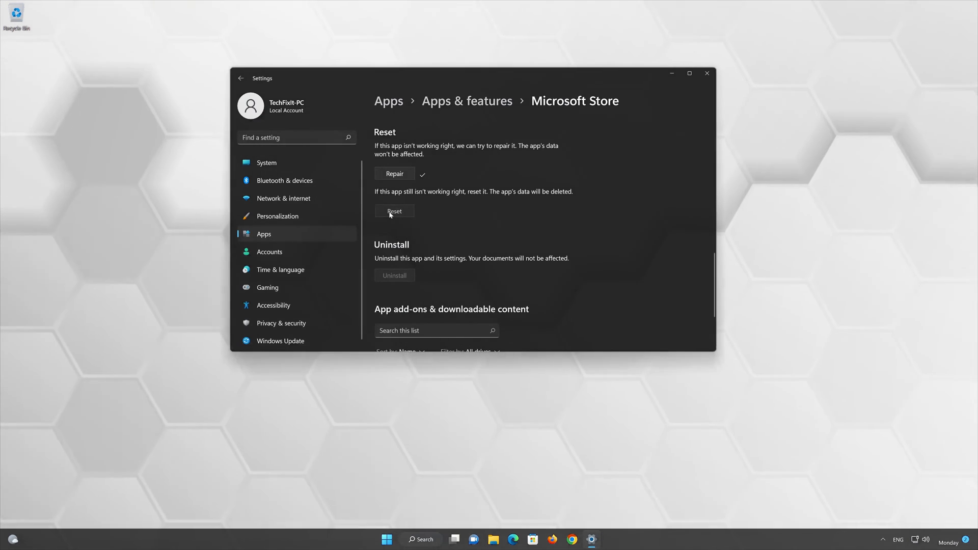
pyautogui.click(391, 212)
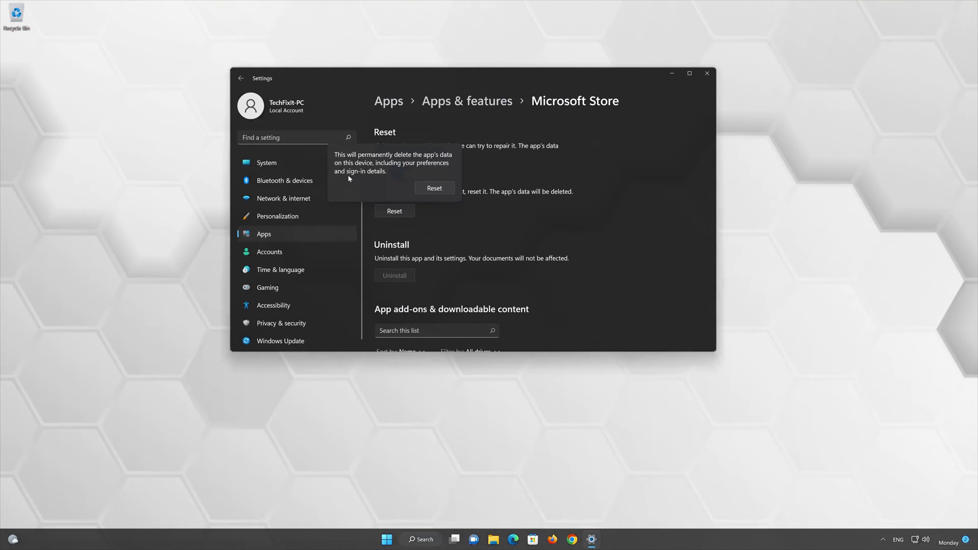
pyautogui.click(433, 189)
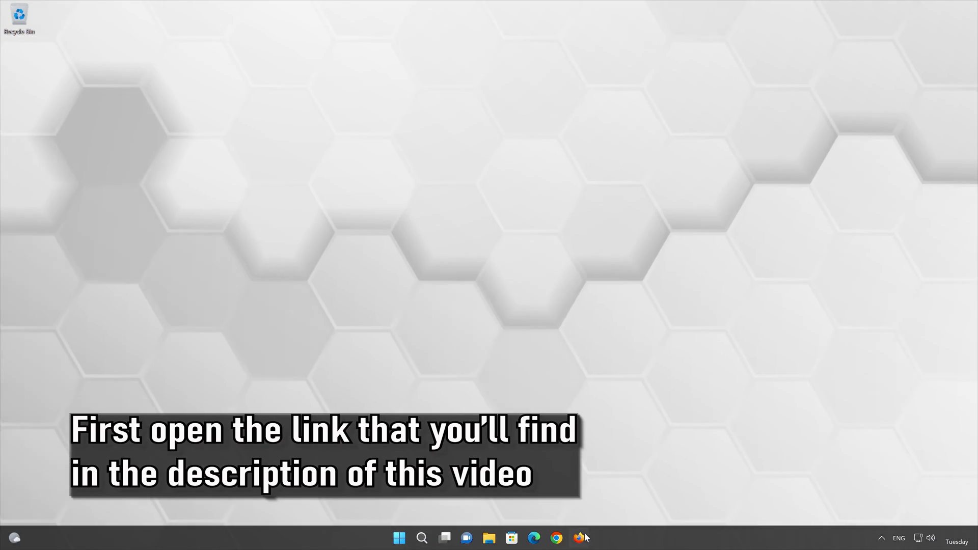
pyautogui.click(583, 538)
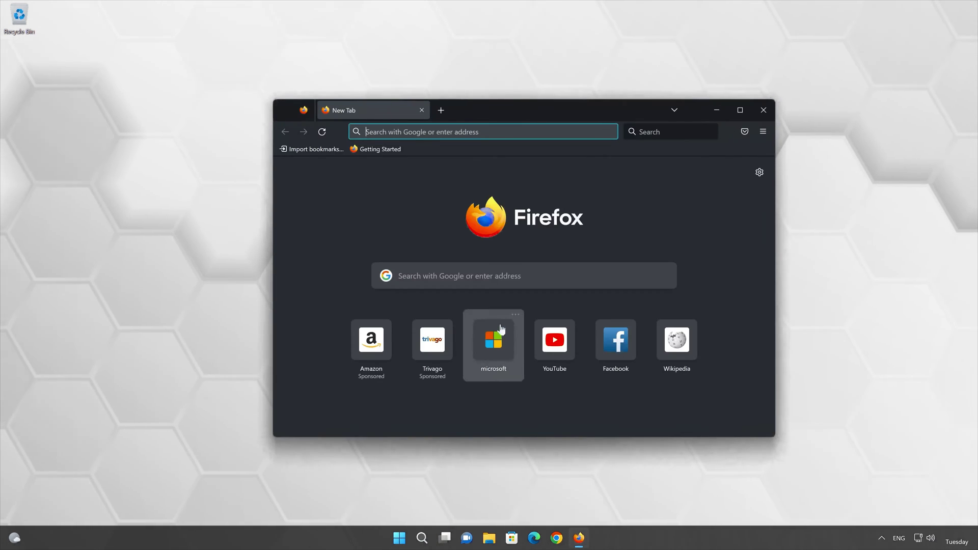
pyautogui.rightClick(457, 131)
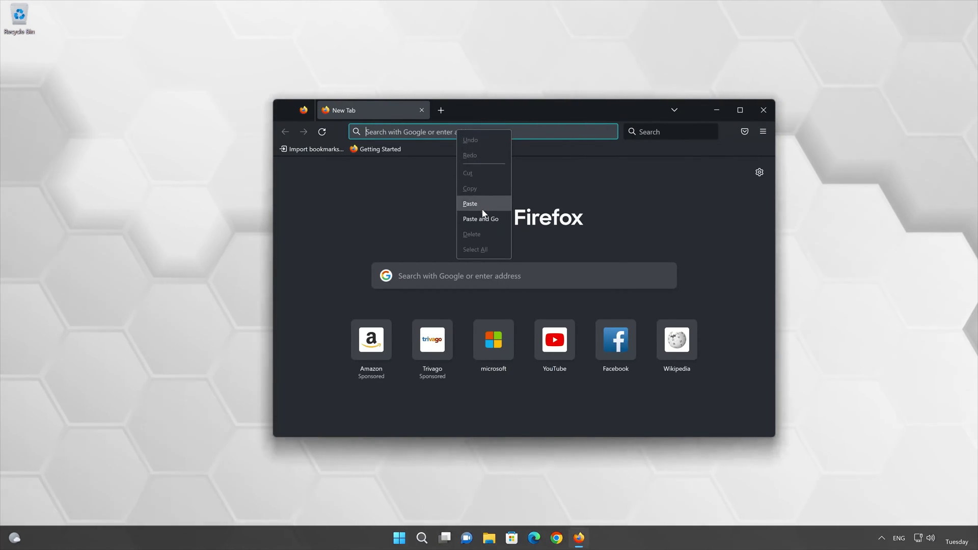
pyautogui.press('Escape')
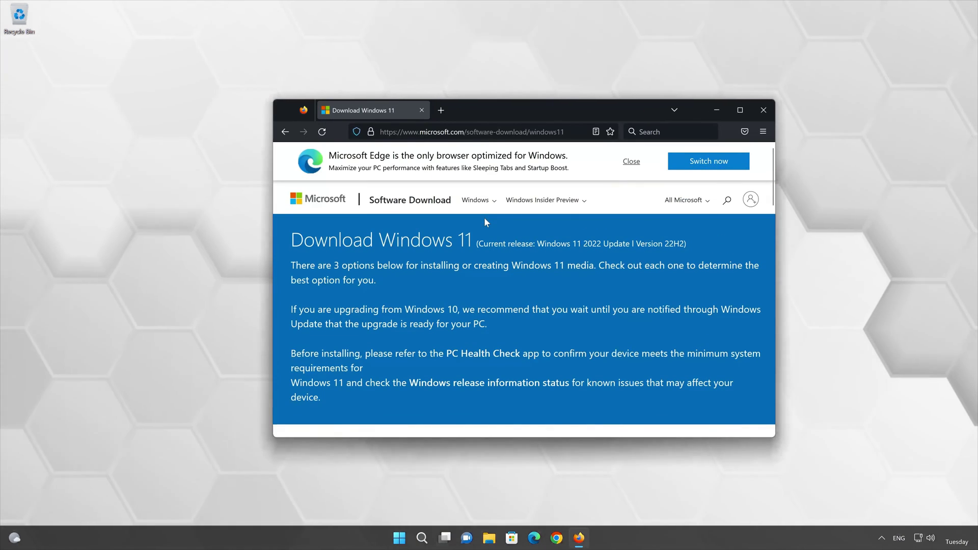
# - Download the media creation tool under Create Windows 11 Installation Media and close the browser
pyautogui.scroll(-5, 486, 222)
pyautogui.scroll(-2, 487, 227)
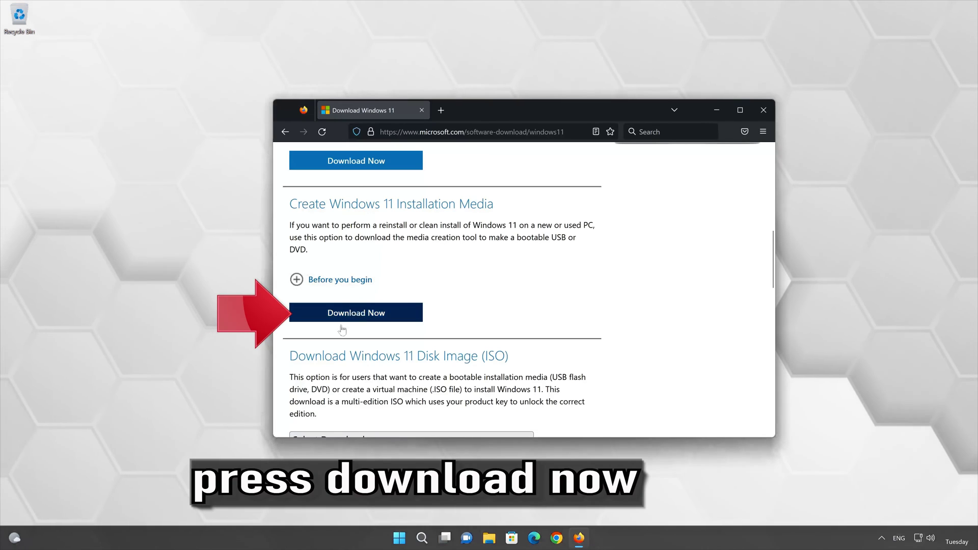
pyautogui.click(375, 315)
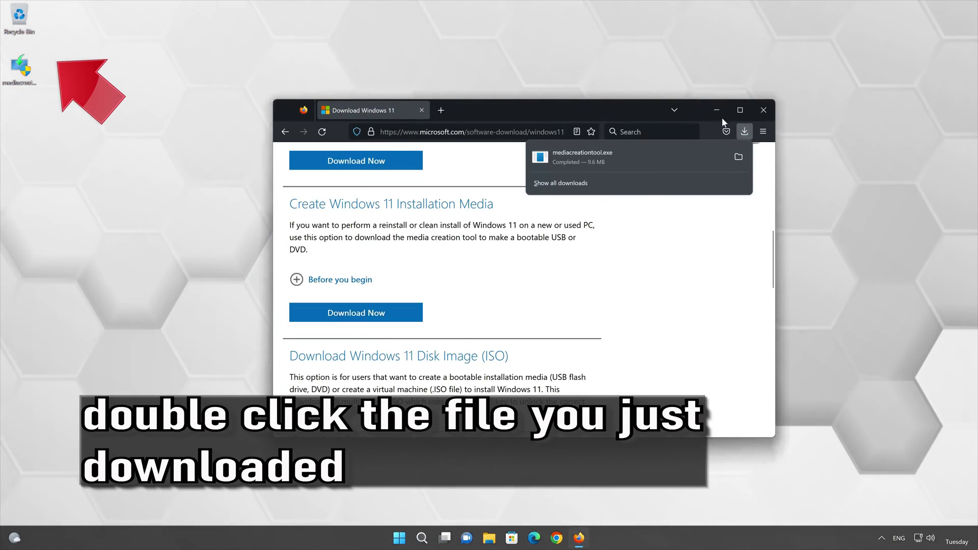
pyautogui.click(762, 109)
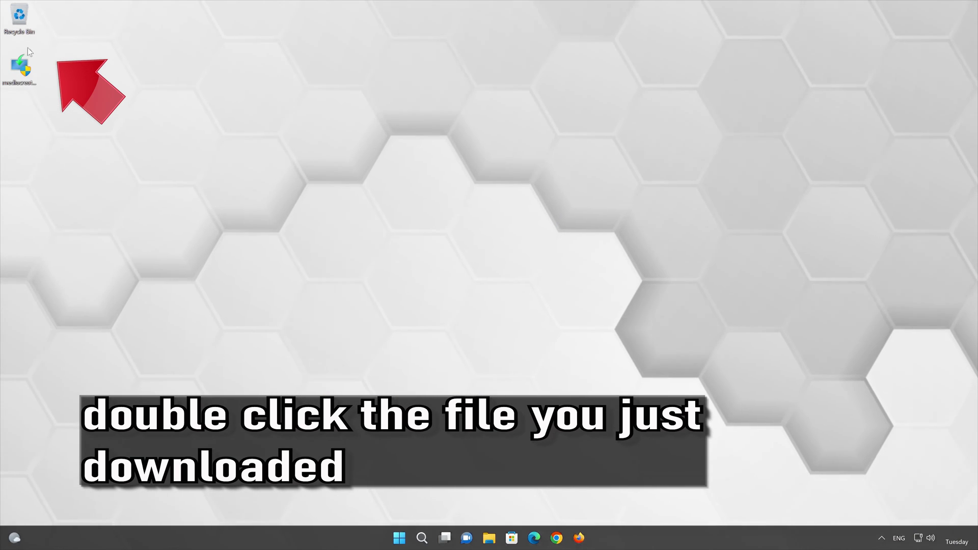
# - Run the downloaded media creation tool, allow it to make changes, accept the license terms and keep the recommended language and edition
pyautogui.doubleClick(20, 84)
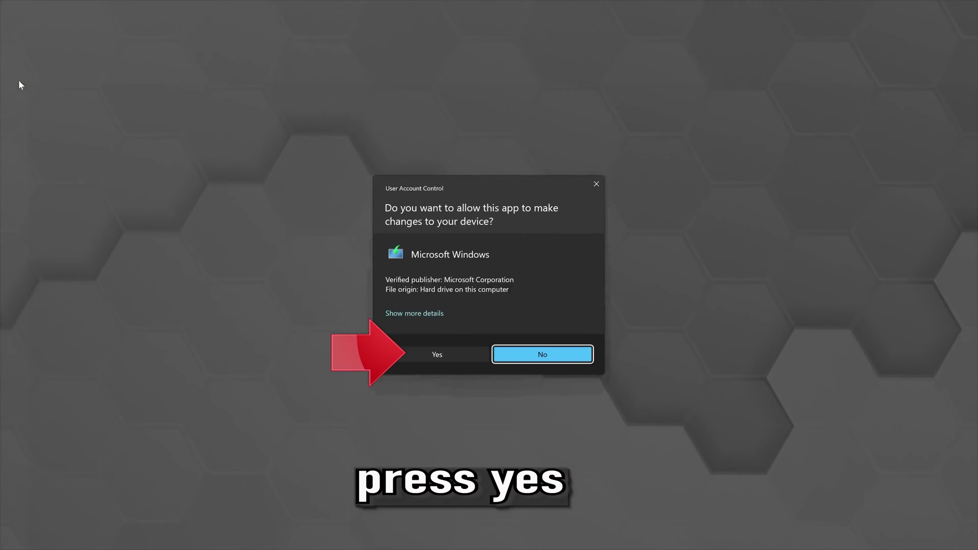
pyautogui.click(431, 358)
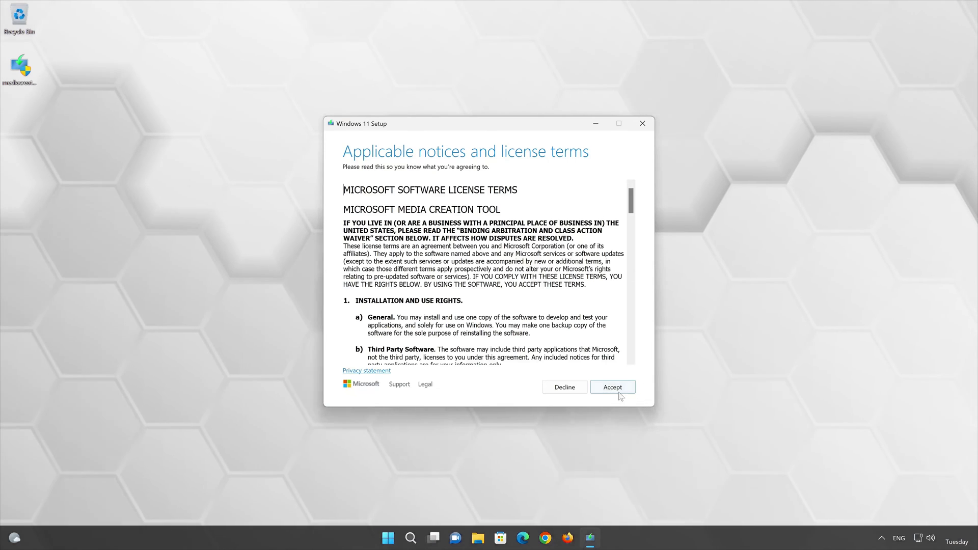
pyautogui.click(615, 388)
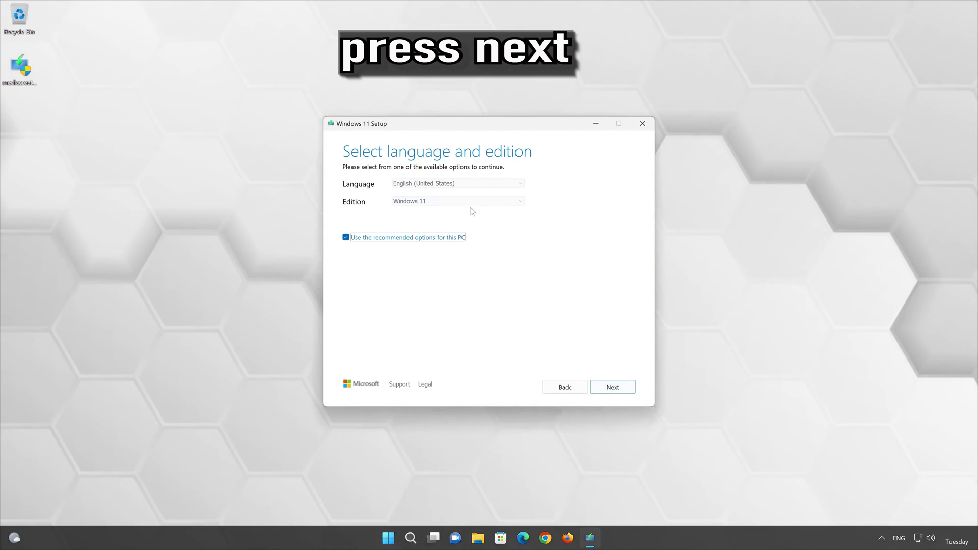
pyautogui.click(625, 390)
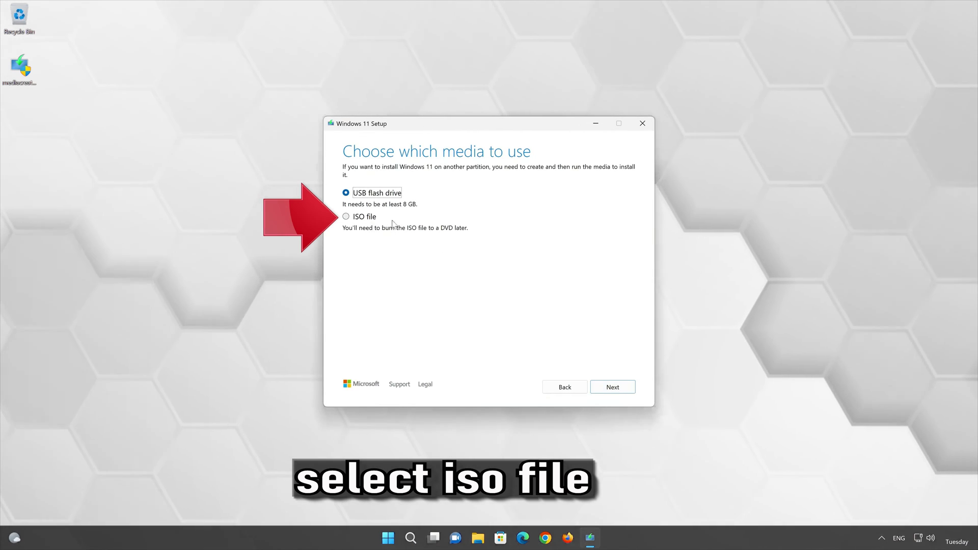
# - Choose ISO file as the media, save it to the Desktop as Windows 11, and finish the media creation setup
pyautogui.click(347, 217)
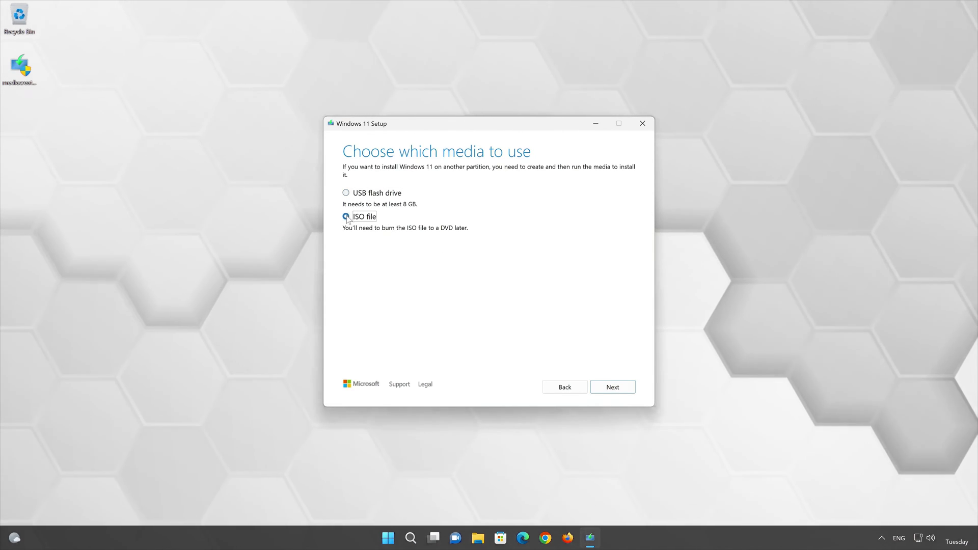
pyautogui.click(616, 389)
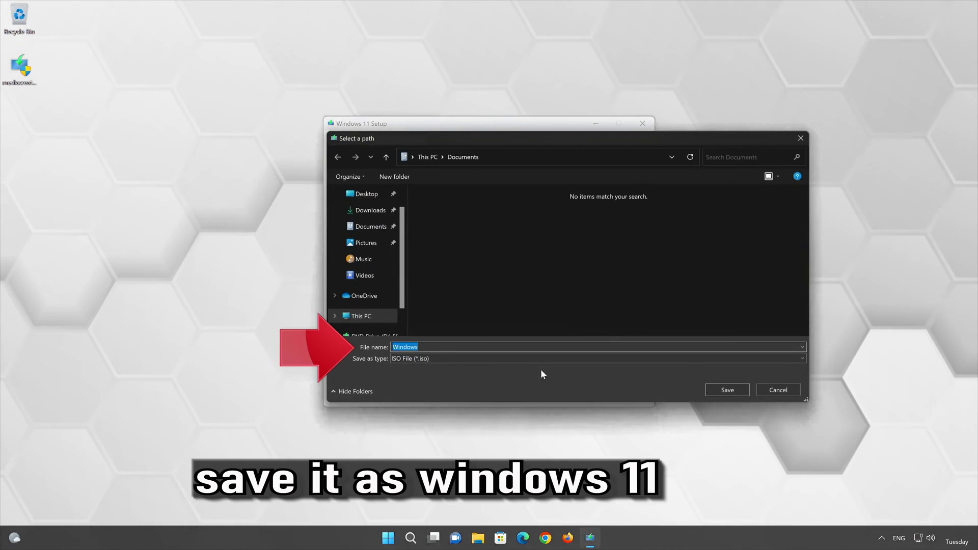
pyautogui.click(425, 347)
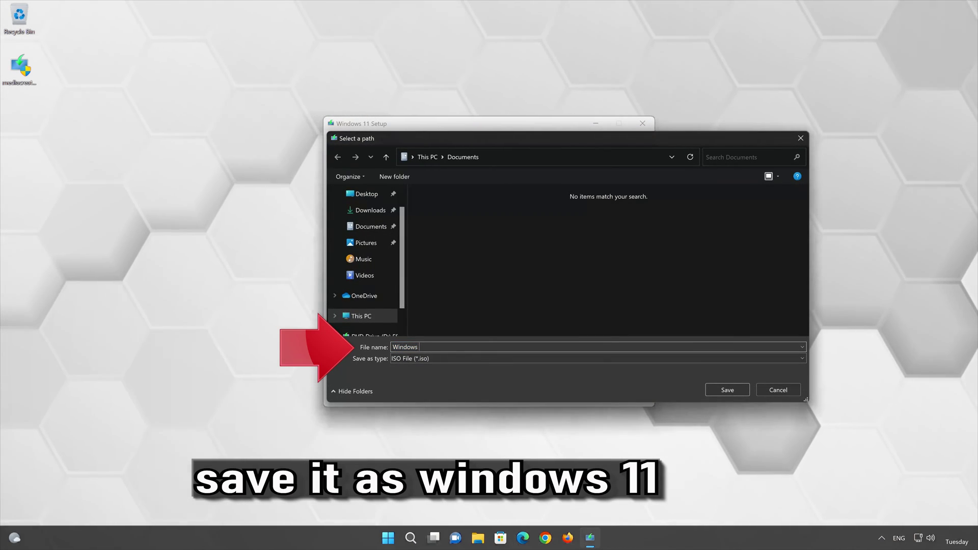
pyautogui.write('11')
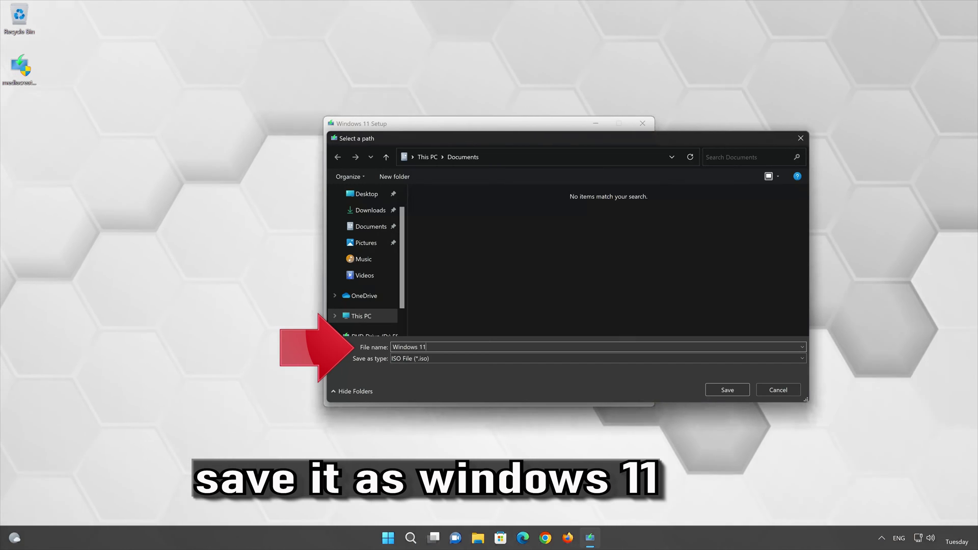
pyautogui.click(369, 196)
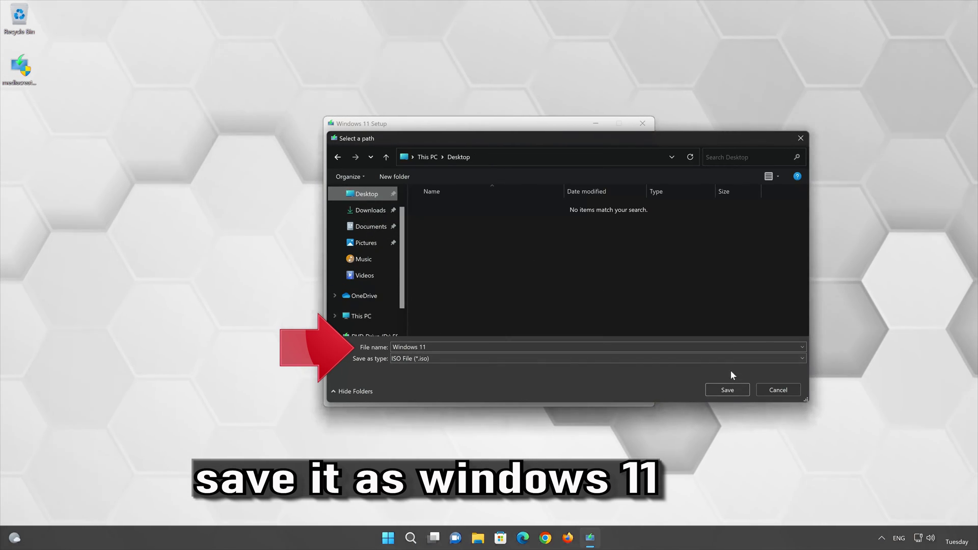
pyautogui.click(736, 389)
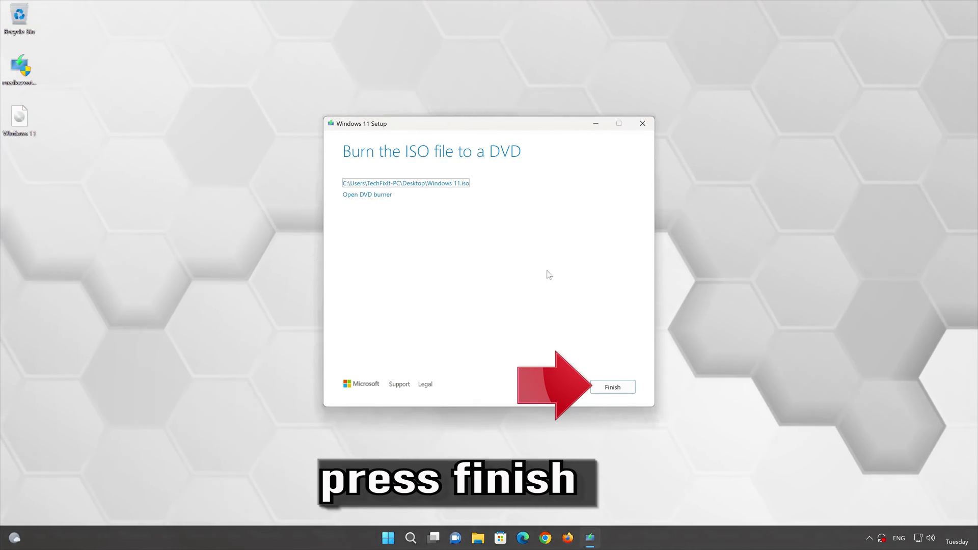
pyautogui.click(613, 388)
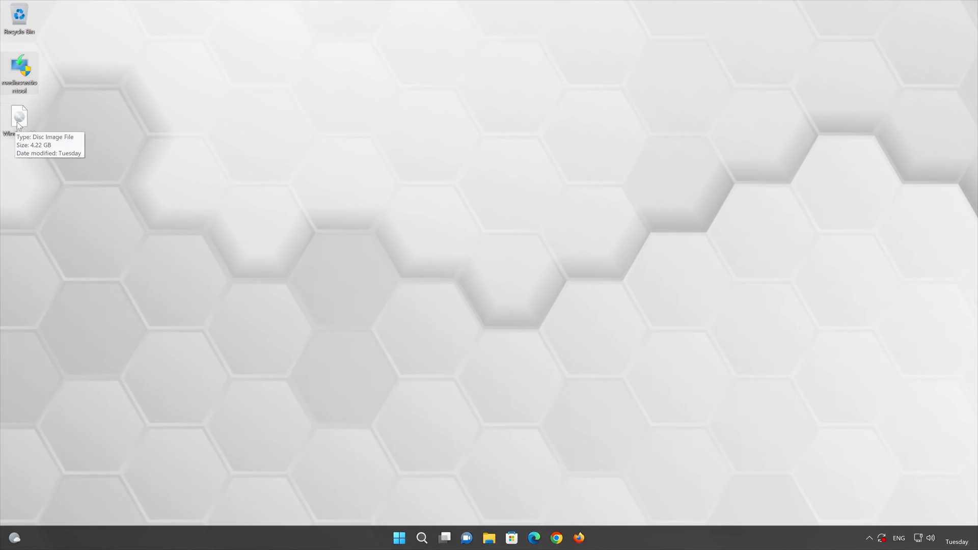
# - Mount the Windows 11 ISO from the desktop, run its setup application with permission to make changes, and close the drive's folder window
pyautogui.click(18, 124)
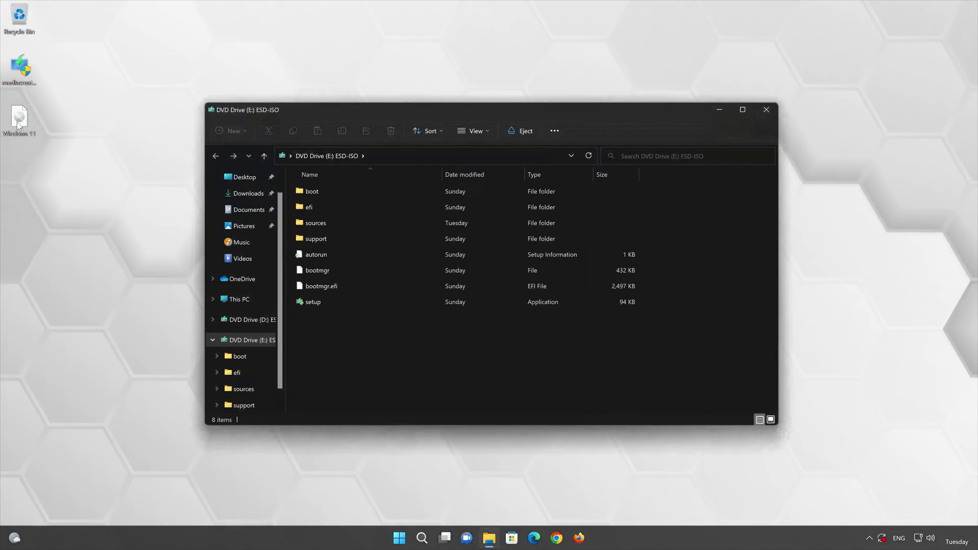
pyautogui.doubleClick(366, 301)
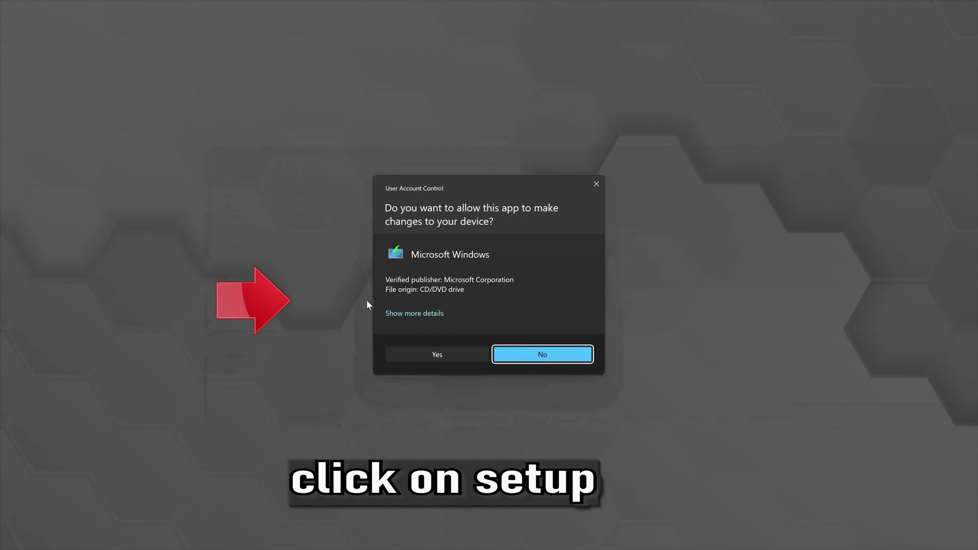
pyautogui.click(435, 355)
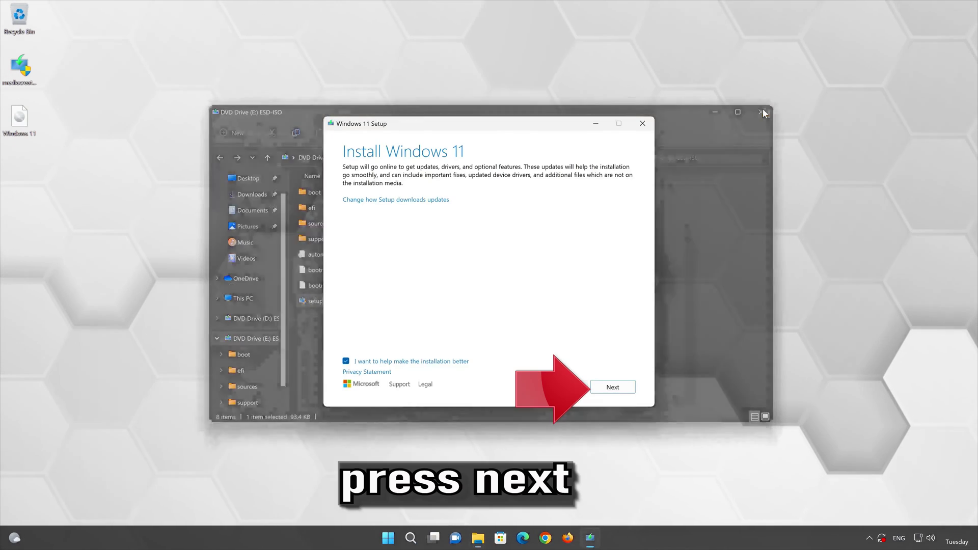
pyautogui.click(762, 112)
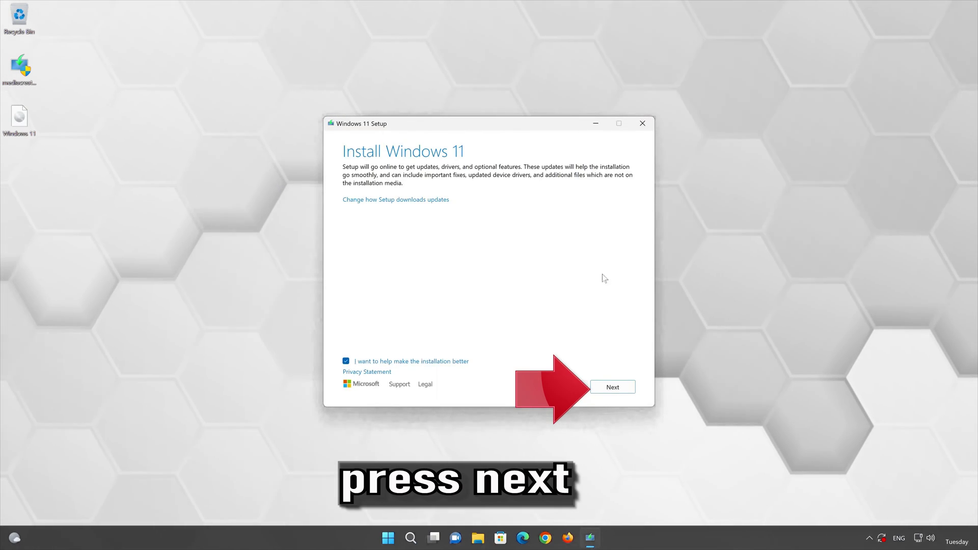
# - Proceed through Windows 11 Setup, accept the license terms, and start installing Windows 11 Pro while keeping personal files and apps
pyautogui.click(617, 391)
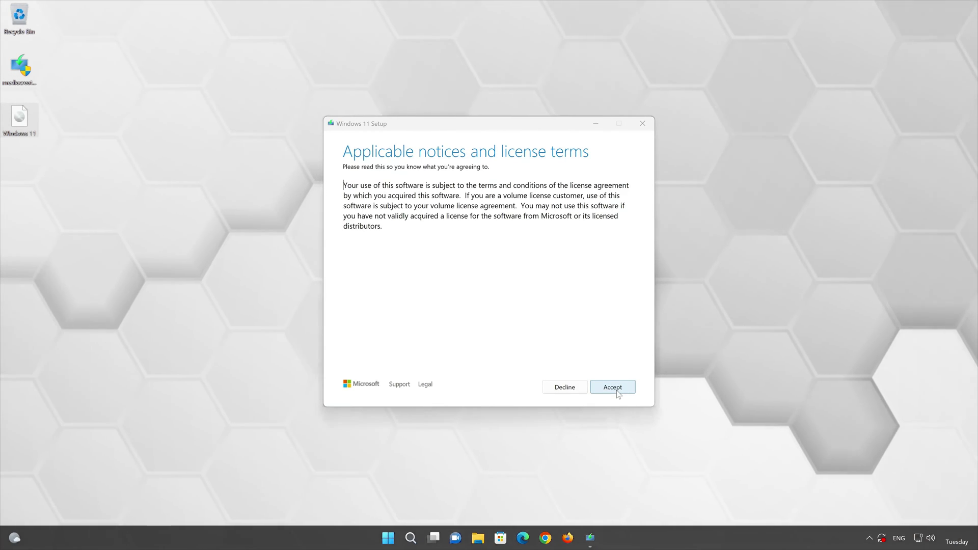
pyautogui.click(616, 390)
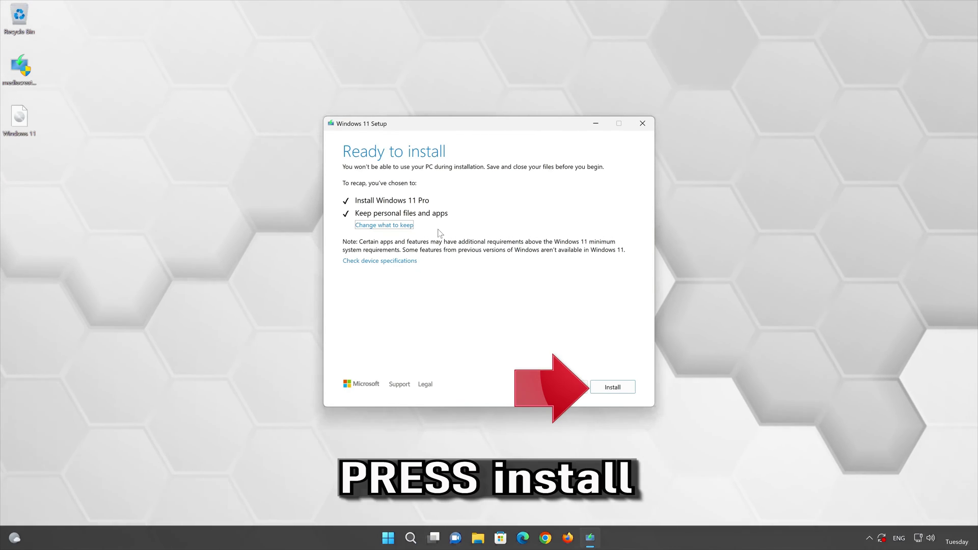
pyautogui.click(625, 390)
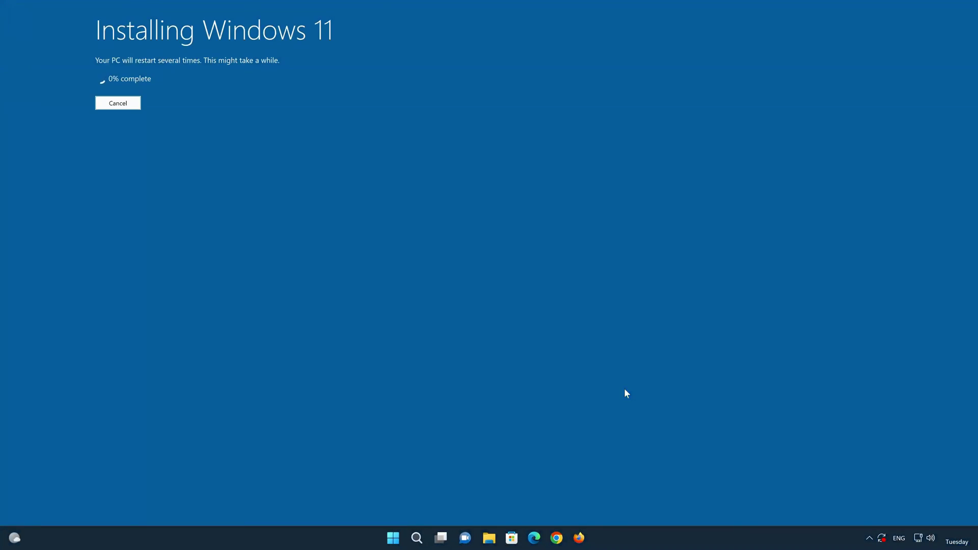